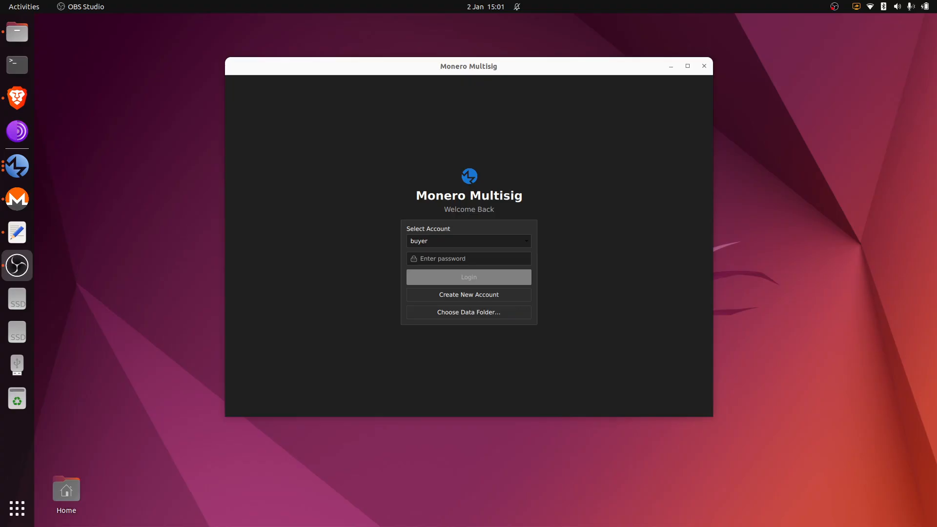
- Log into the buyer account with its password to reach the Tor Service page
click(462, 261)
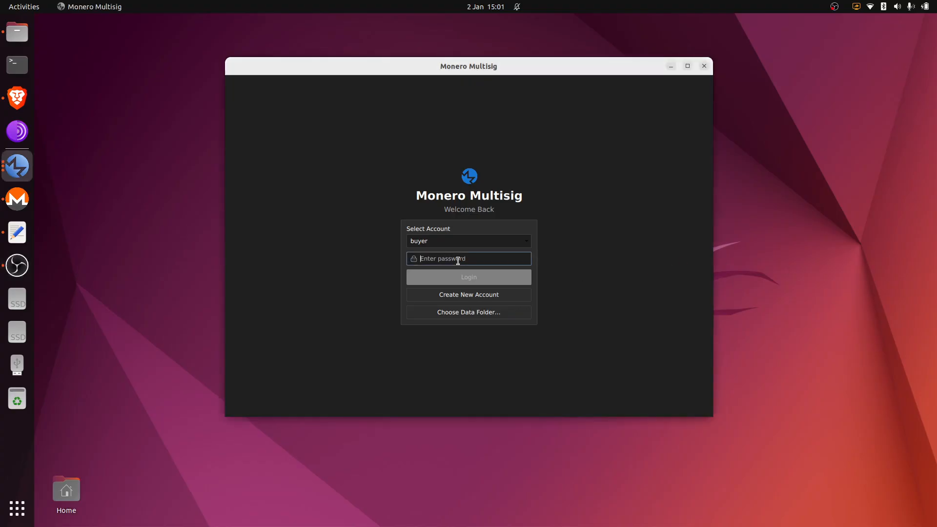
text(12)
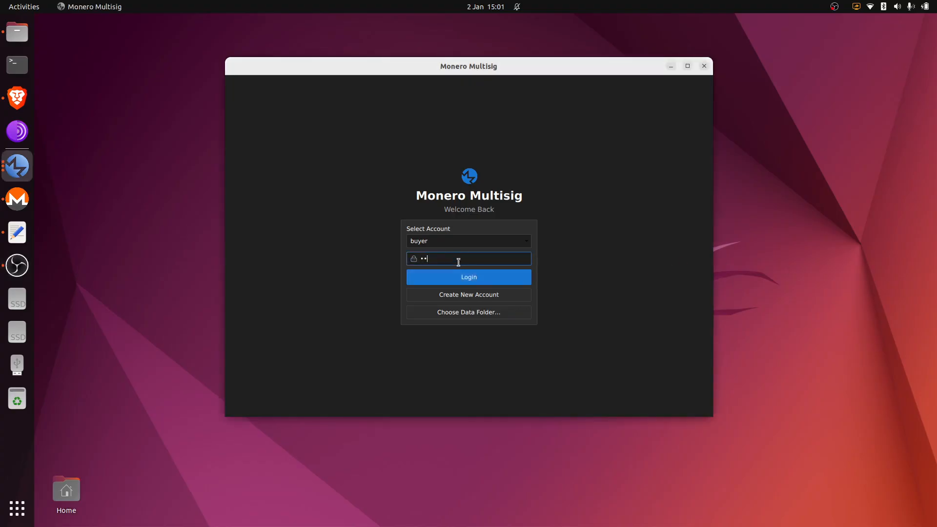
click(481, 281)
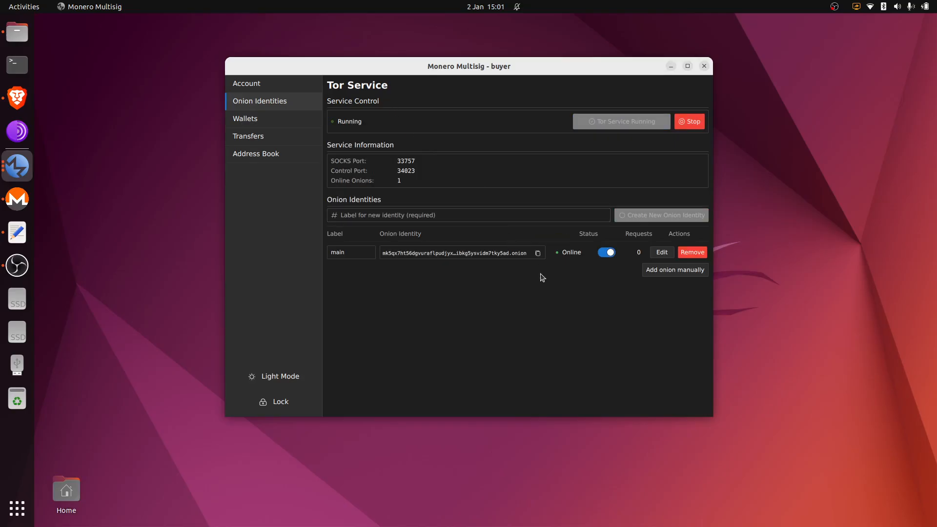
- Move the buyer window top-left and open the market_place and seller windows beside it
drag(462, 73, 278, 33)
click(17, 172)
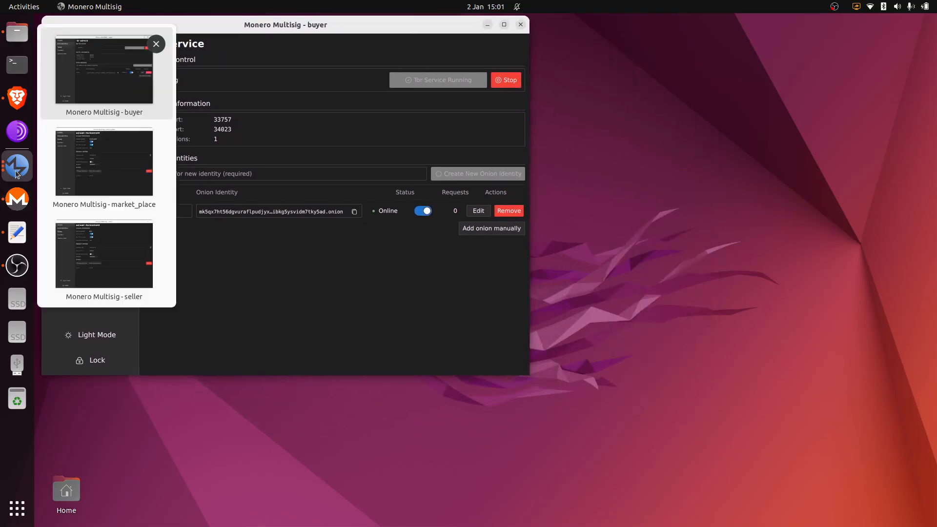
click(96, 168)
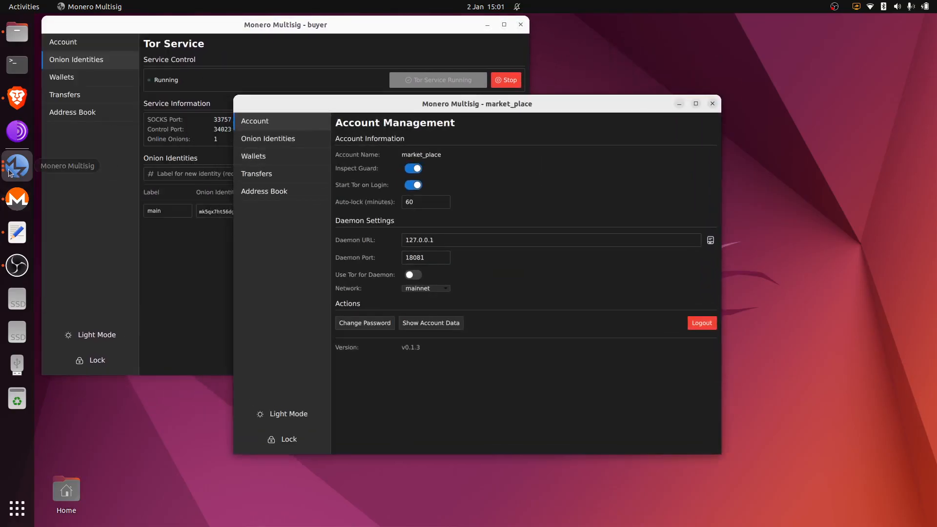
click(10, 172)
click(100, 244)
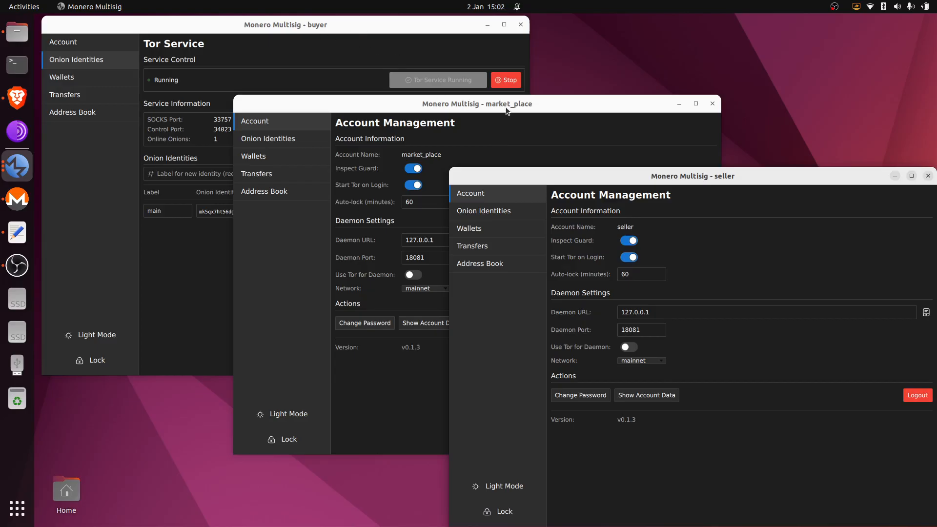
click(187, 257)
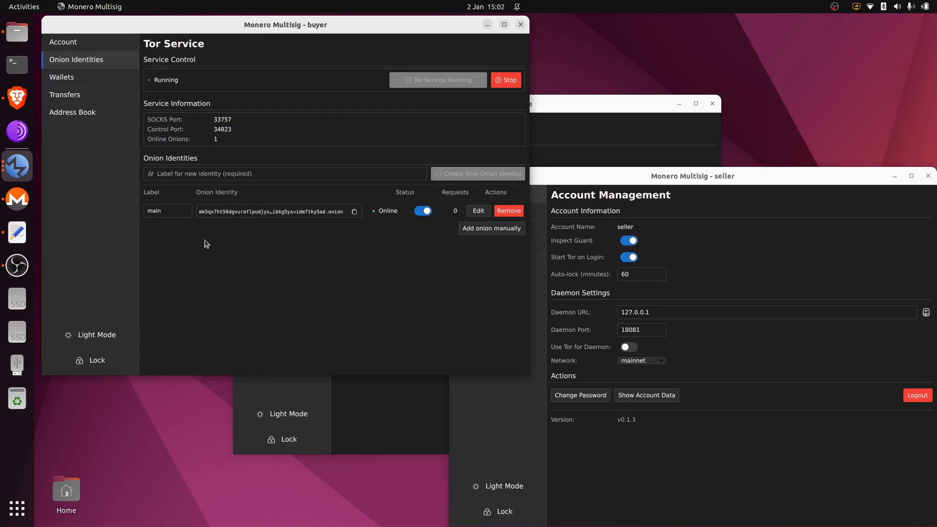
- Add the buyer's onion address as peer 'buyer' in the market_place address book
click(355, 212)
click(564, 111)
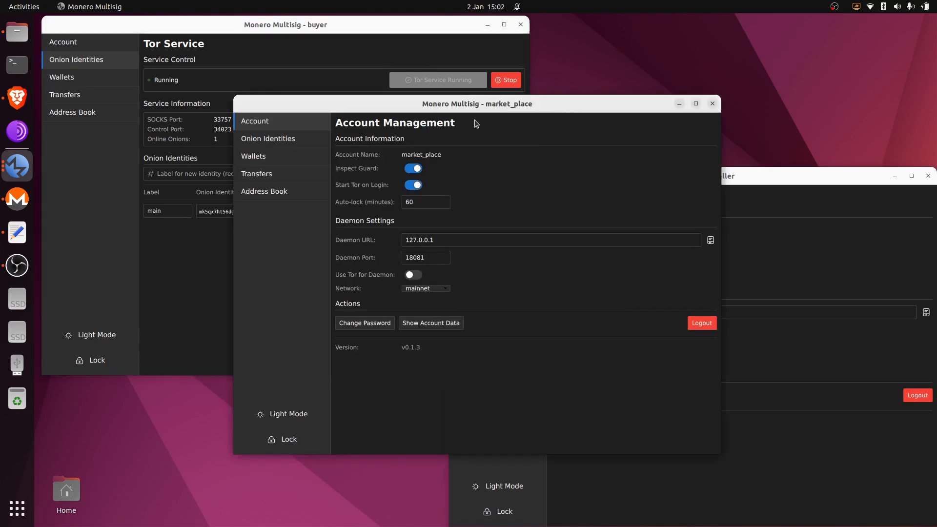
click(285, 192)
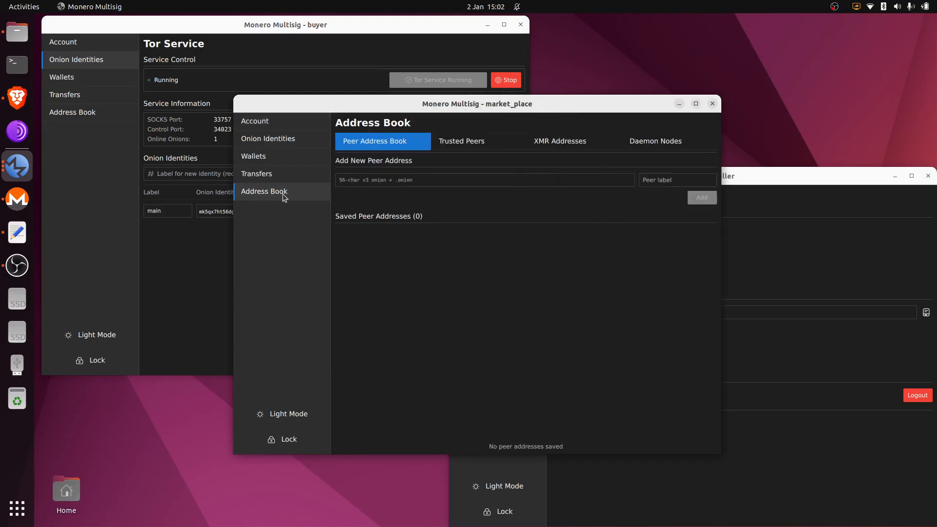
click(367, 176)
key(ctrl+v)
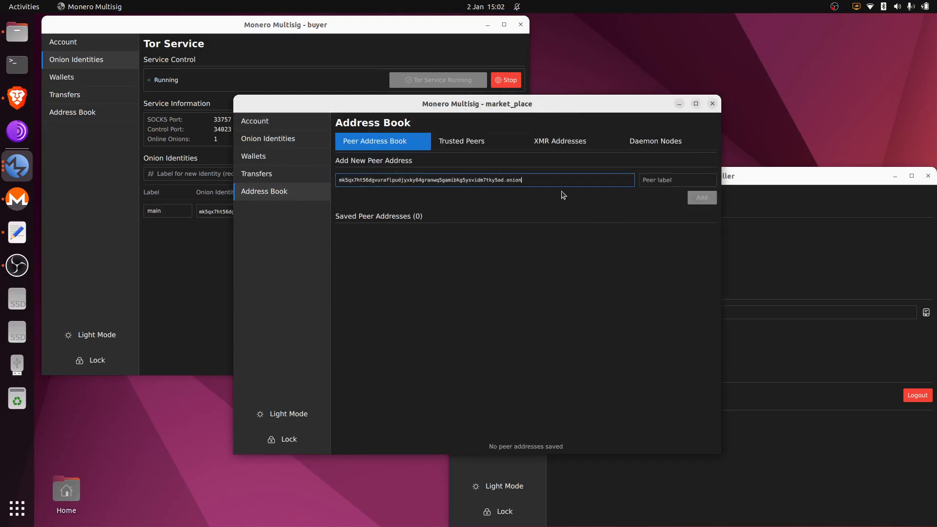
click(664, 179)
text(bu)
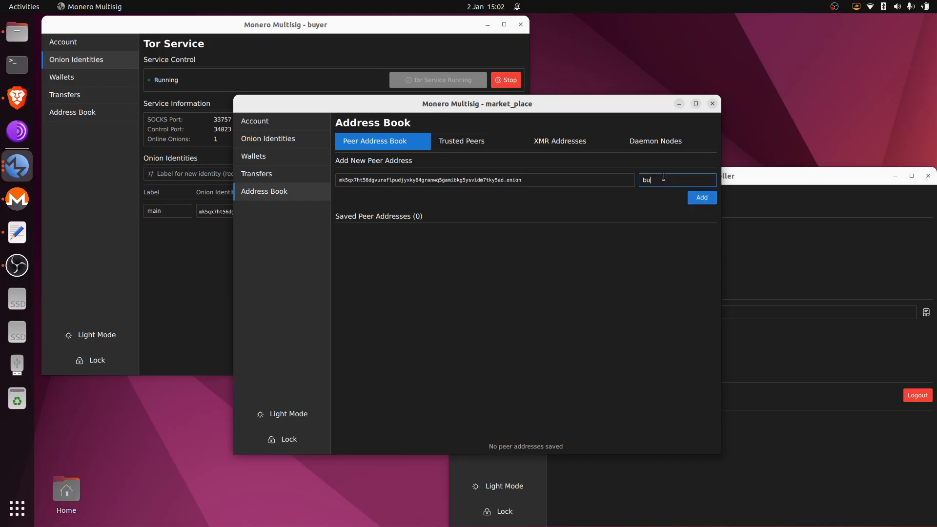
text(yer)
click(702, 198)
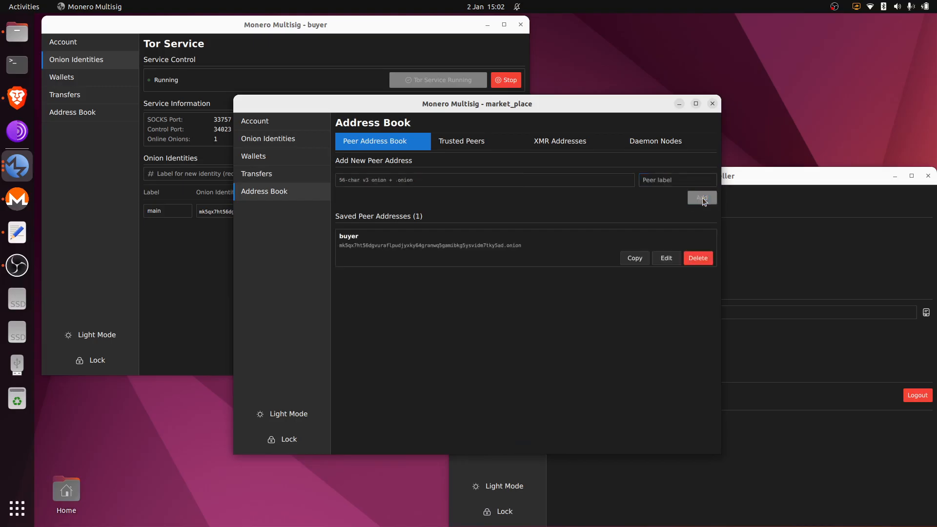
- Add the seller's onion address as peer 'seller' in the market_place address book
click(777, 188)
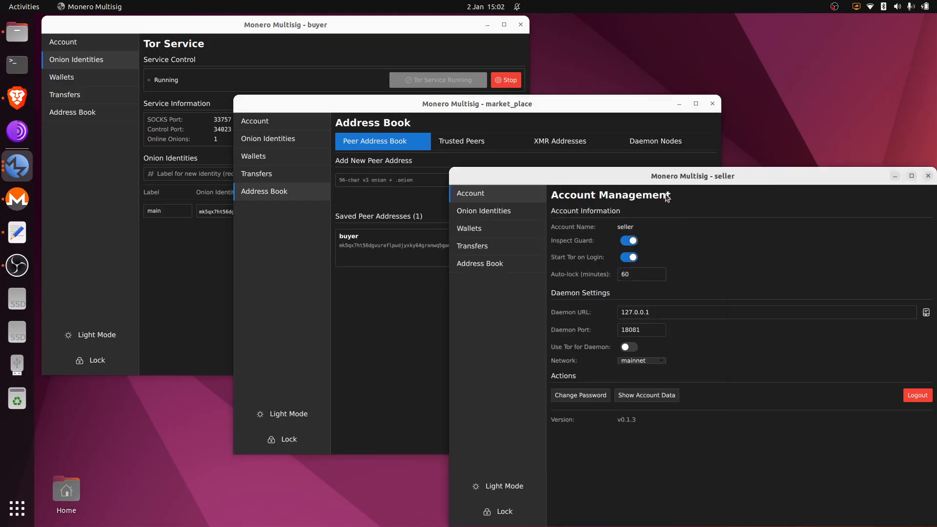
click(502, 210)
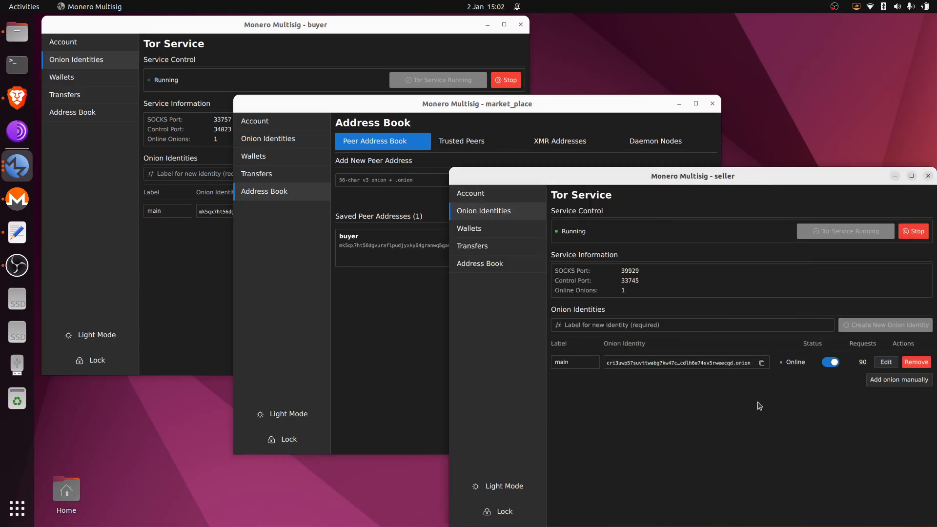
click(762, 363)
click(397, 304)
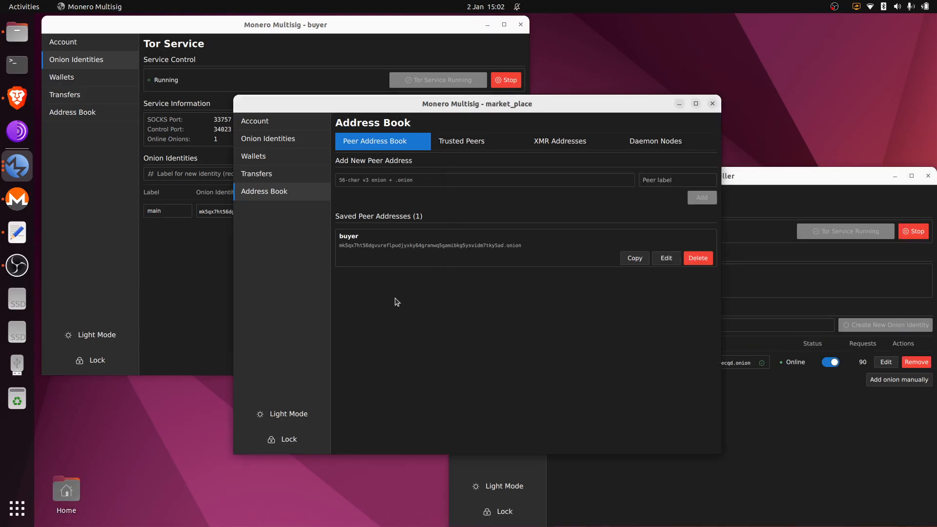
click(463, 179)
key(ctrl+v)
click(657, 181)
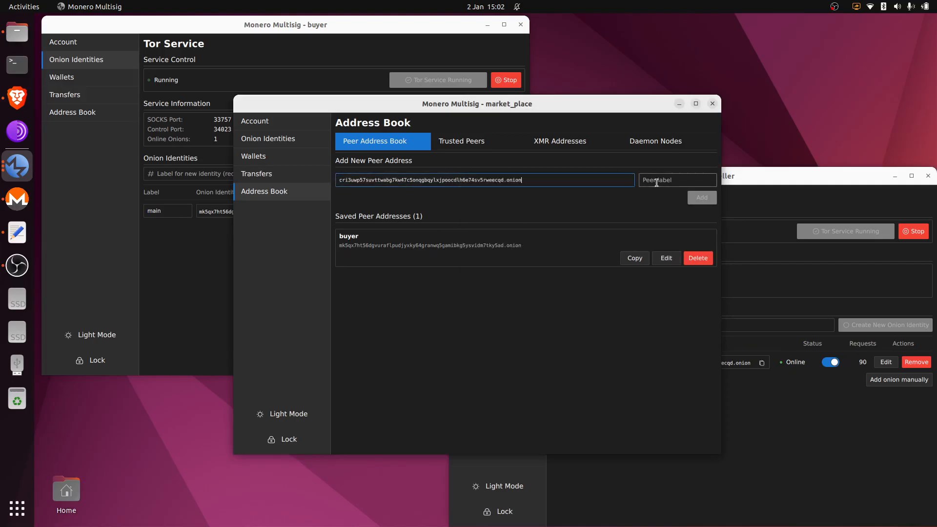
text(seller)
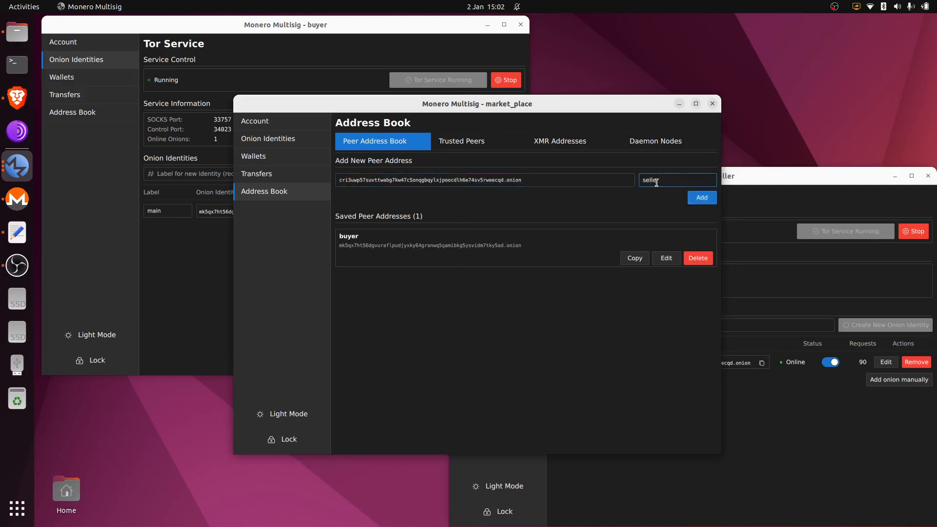
click(702, 198)
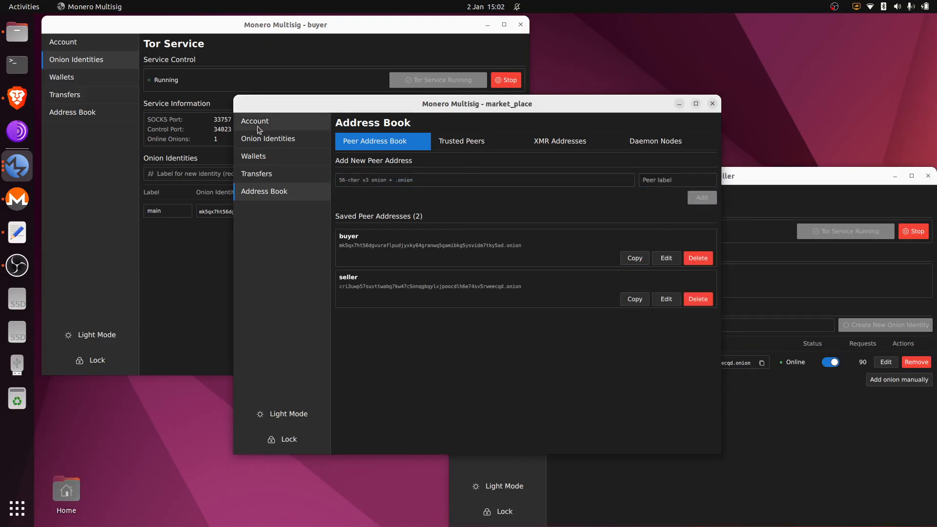
- Copy market_place's onion address and save it as peer 'market_place' in the buyer's address book
click(280, 126)
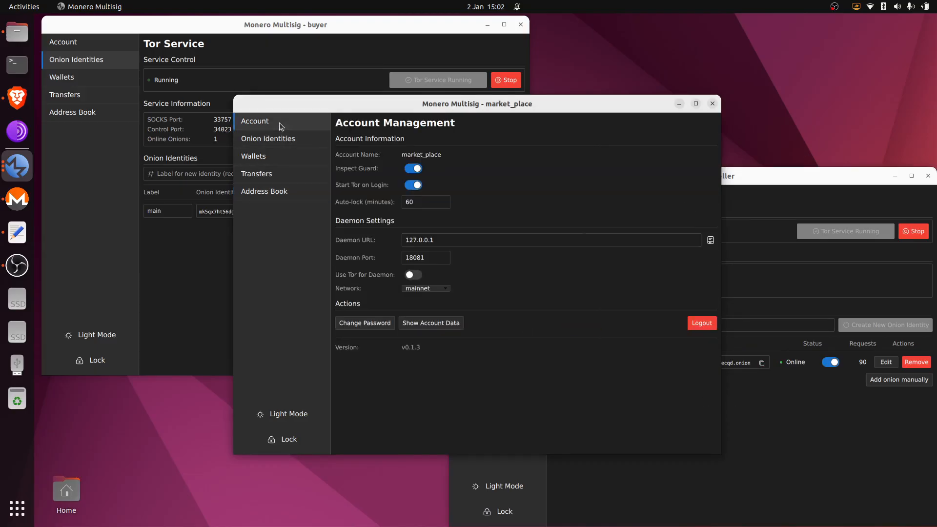
click(286, 139)
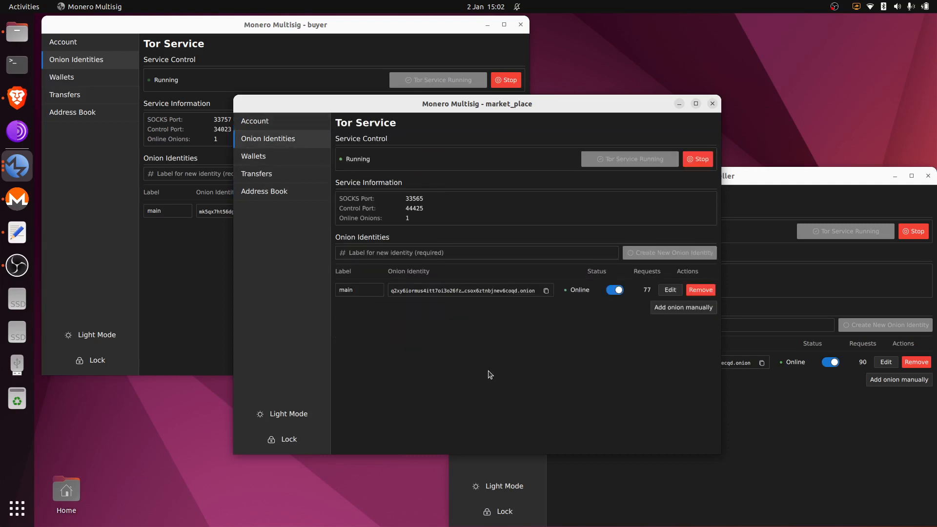
click(547, 291)
click(205, 254)
click(110, 112)
click(186, 101)
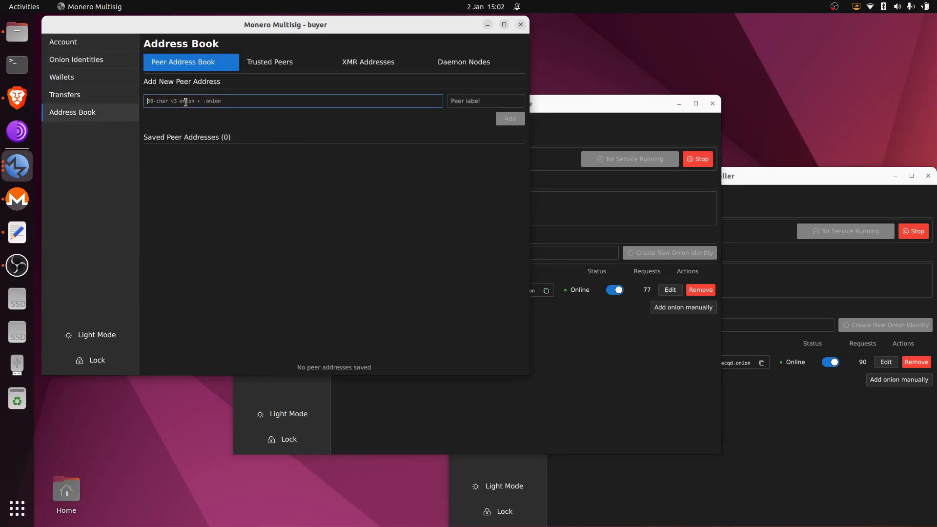
key(ctrl+v)
click(463, 102)
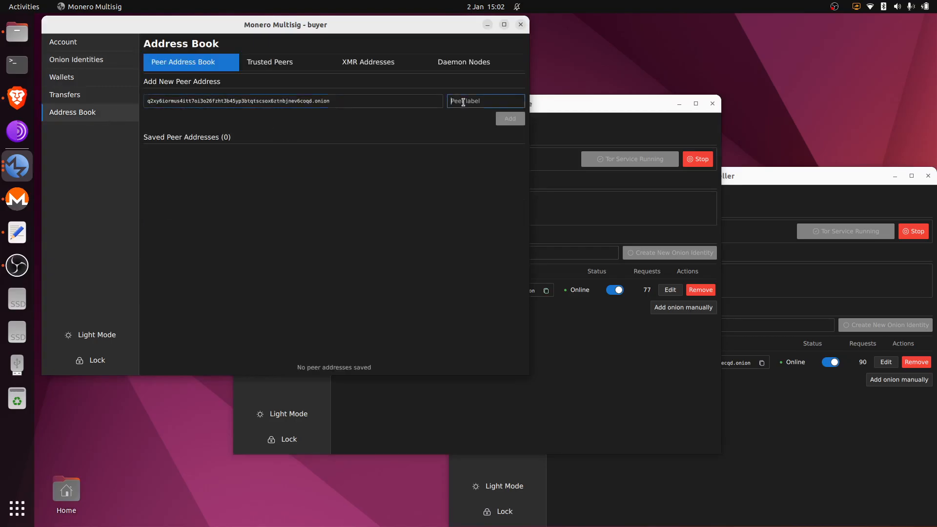
text(market_pla)
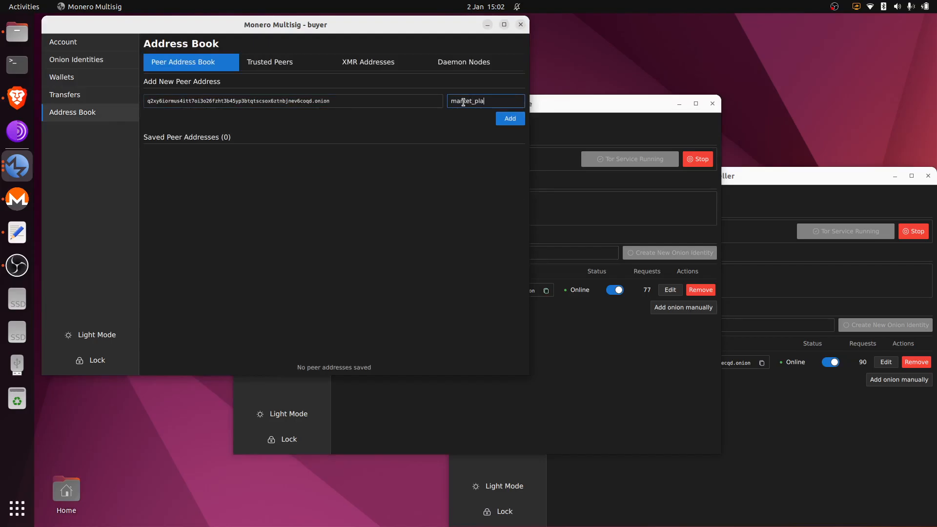
text(ce)
click(508, 119)
- Save the market_place onion address as peer 'market_place' in the seller's address book
click(793, 429)
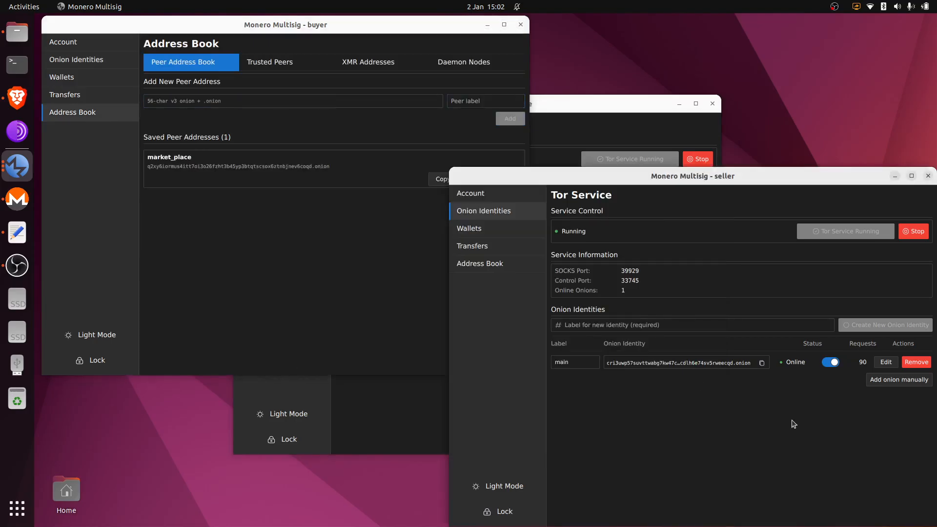
click(519, 267)
click(579, 253)
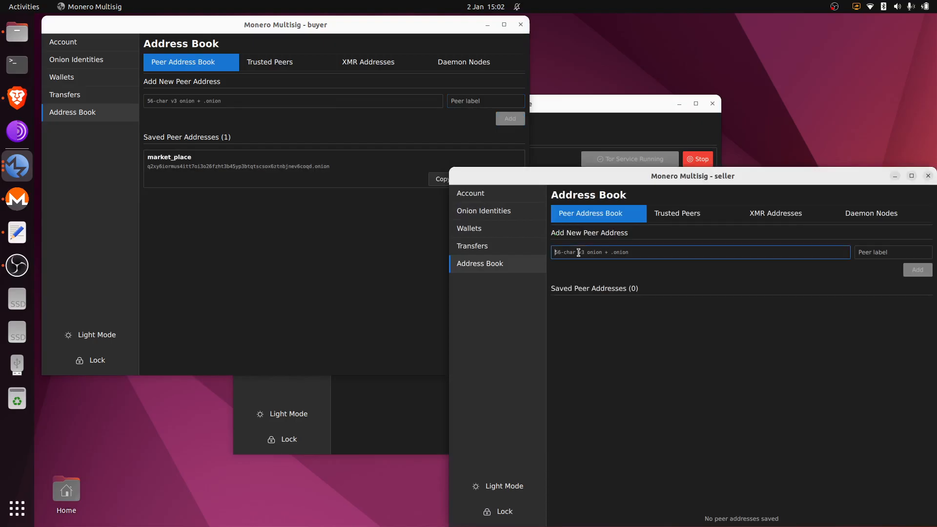
key(ctrl+v)
click(871, 252)
text(ma)
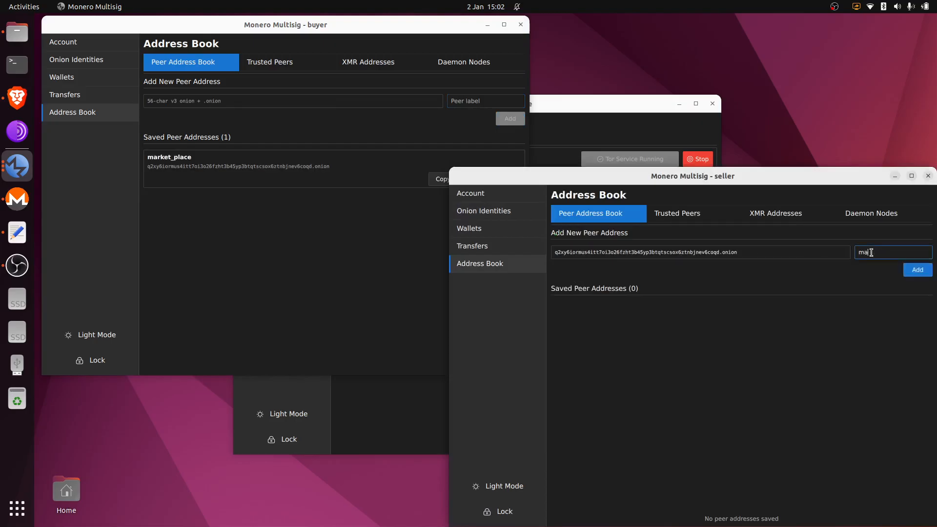
text(rketpl)
key(BackSpace)
key(BackSpace)
key(BackSpace)
text(_p)
click(917, 275)
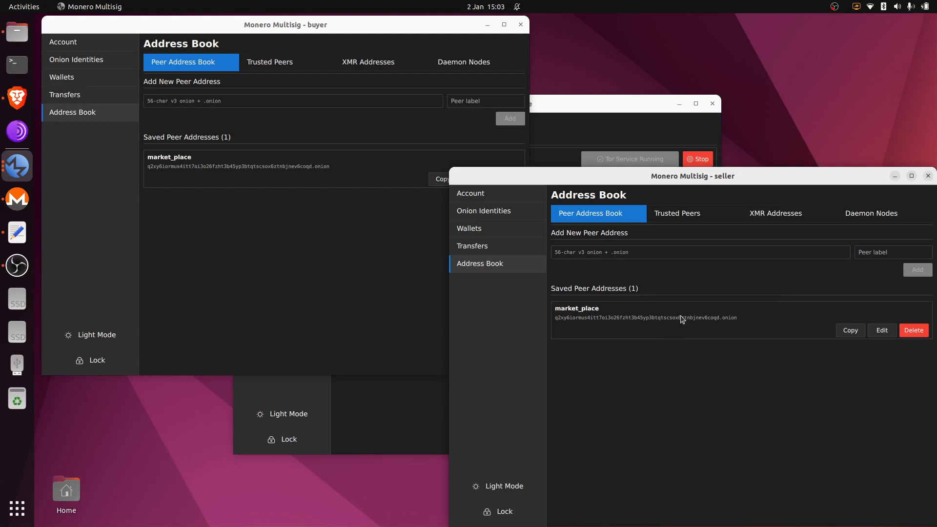
- Add market_place as a trusted peer for the seller (max 3, threshold 2)
click(683, 218)
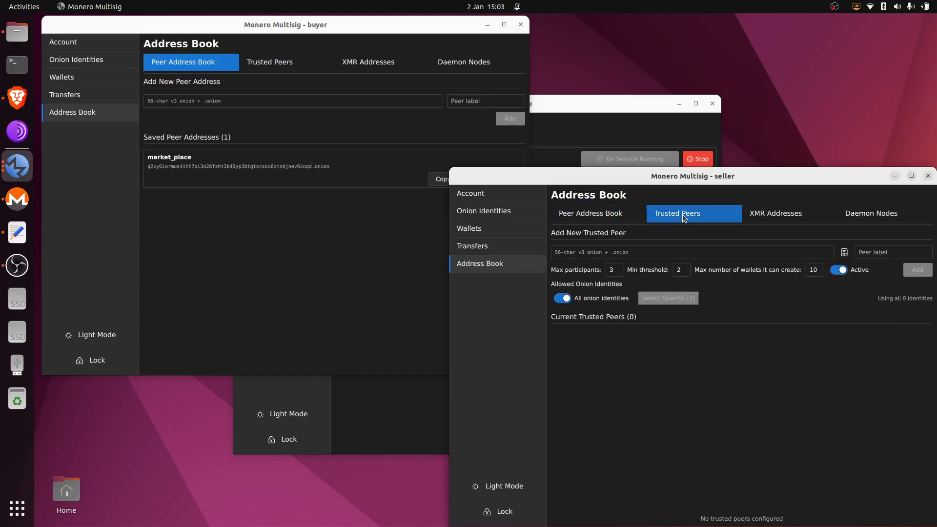
click(845, 252)
click(769, 343)
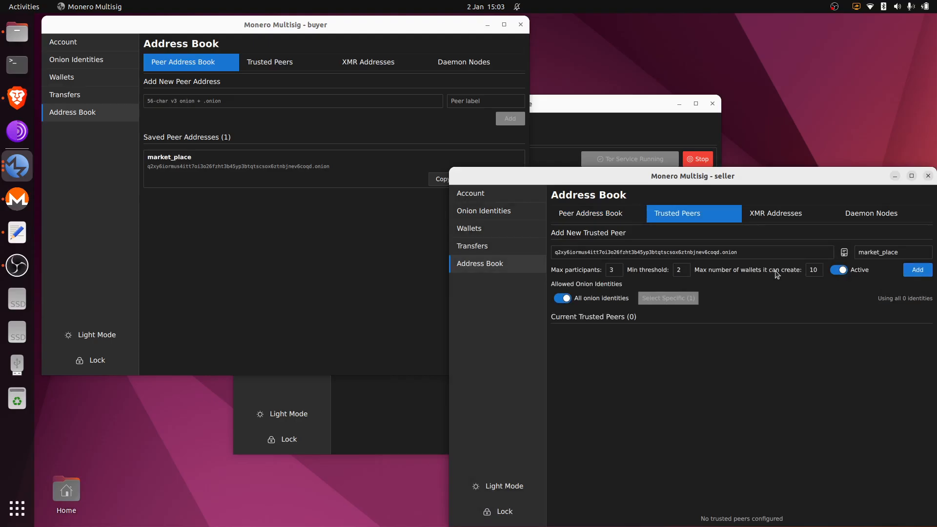
click(742, 253)
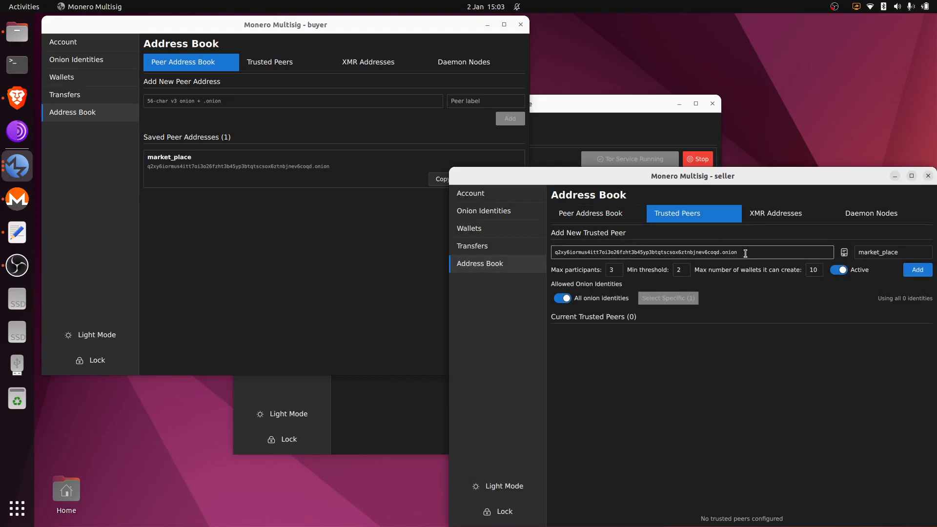
click(812, 274)
click(918, 273)
- Add market_place from the address book as the buyer's trusted peer
click(275, 231)
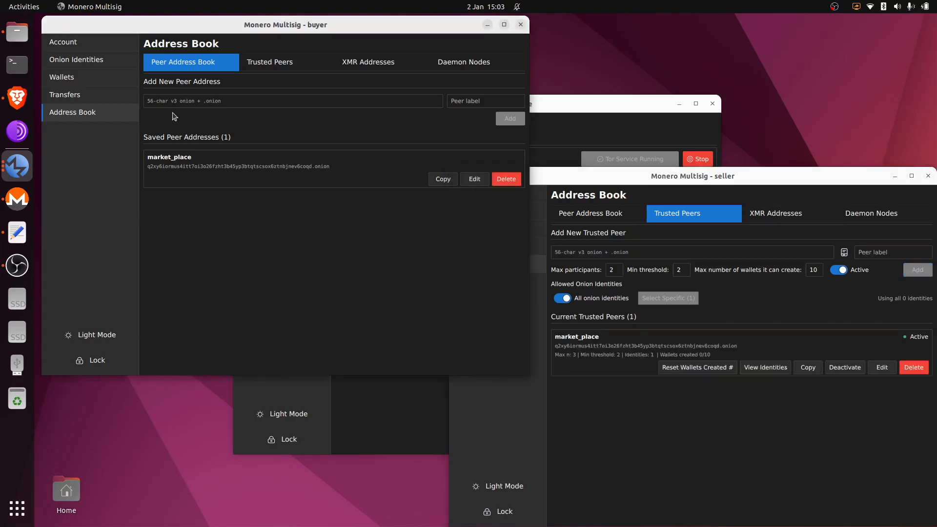
click(259, 65)
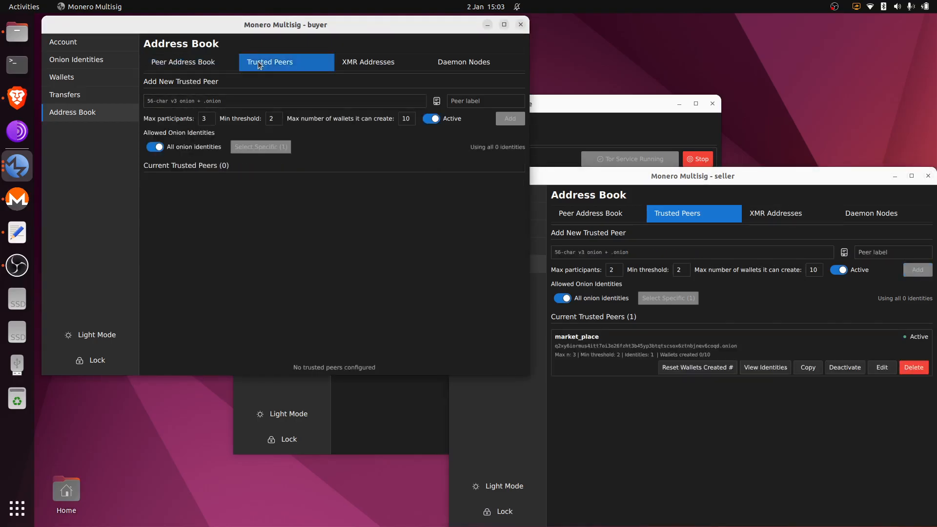
click(437, 101)
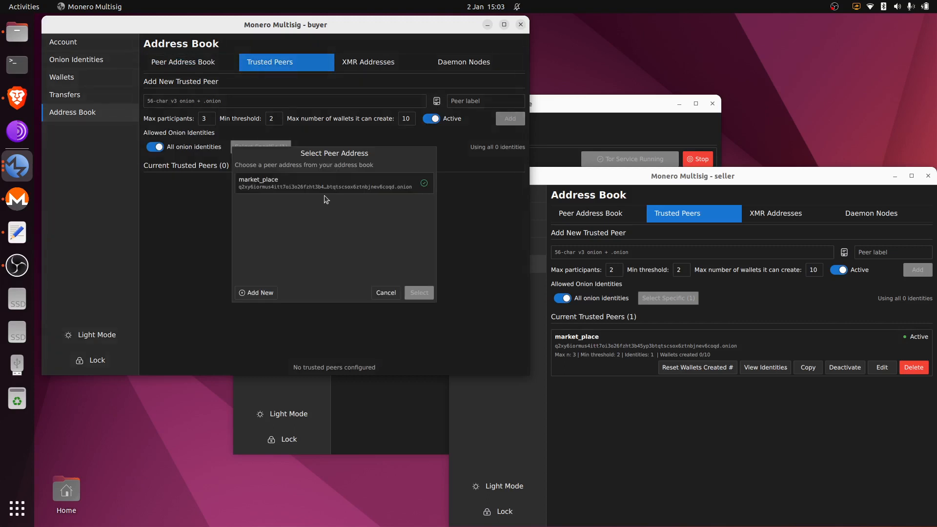
click(323, 189)
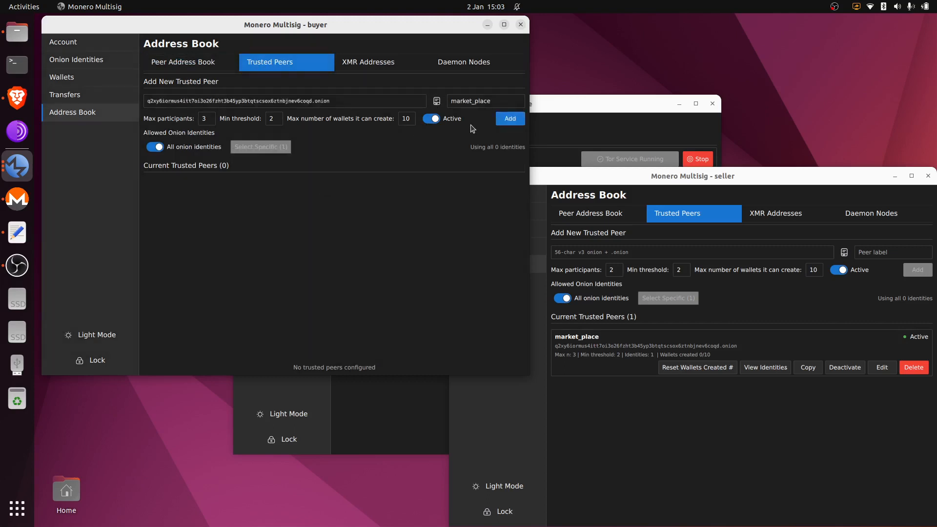
click(510, 120)
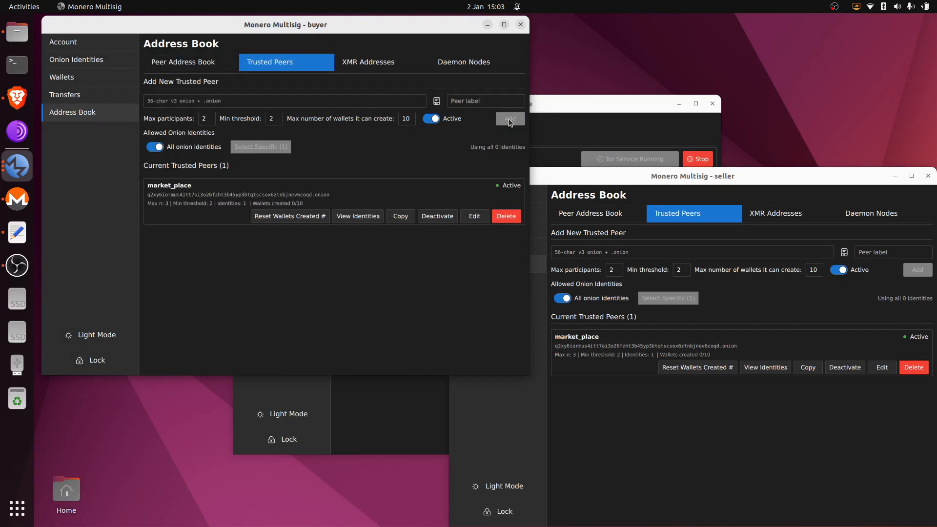
- Bring the market_place window to the front on its Tor Service page
click(564, 112)
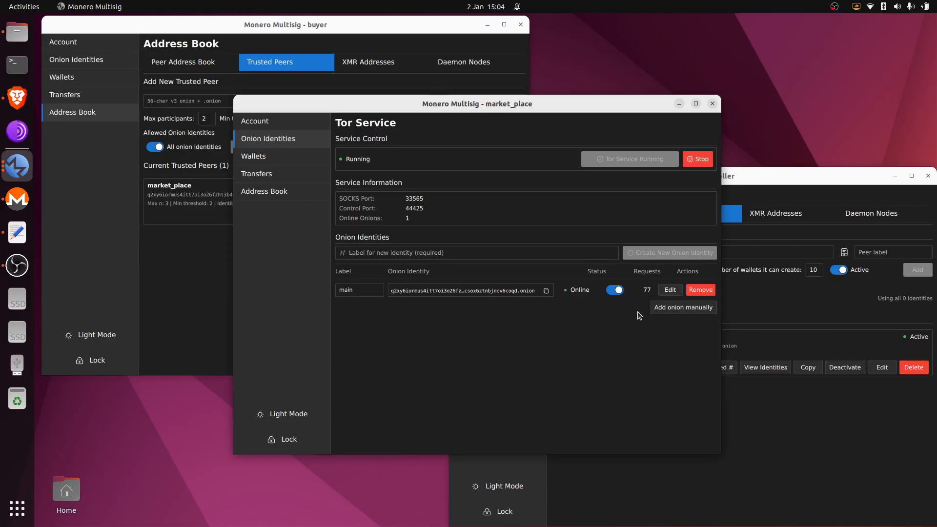
- Start a new wallet in buyer, seller and market_place, opening market_place's multisig setup form
click(277, 157)
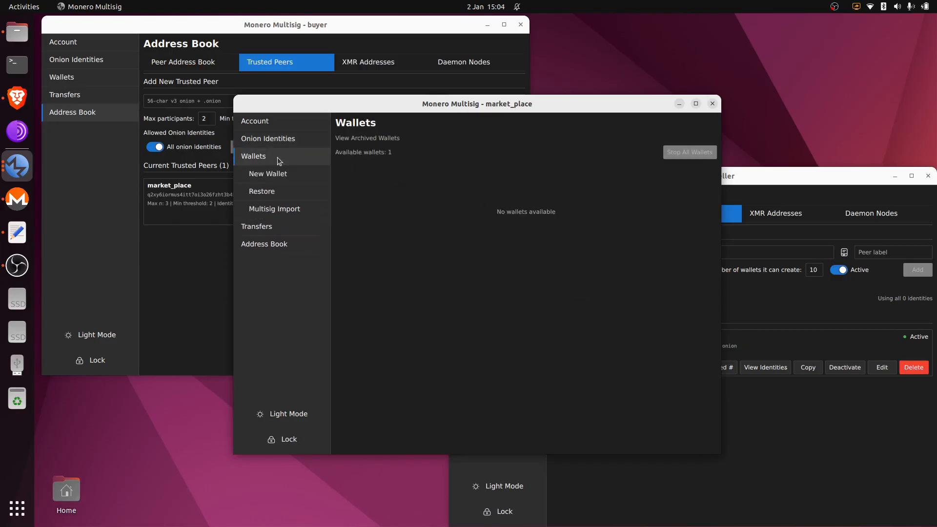
click(82, 81)
click(113, 100)
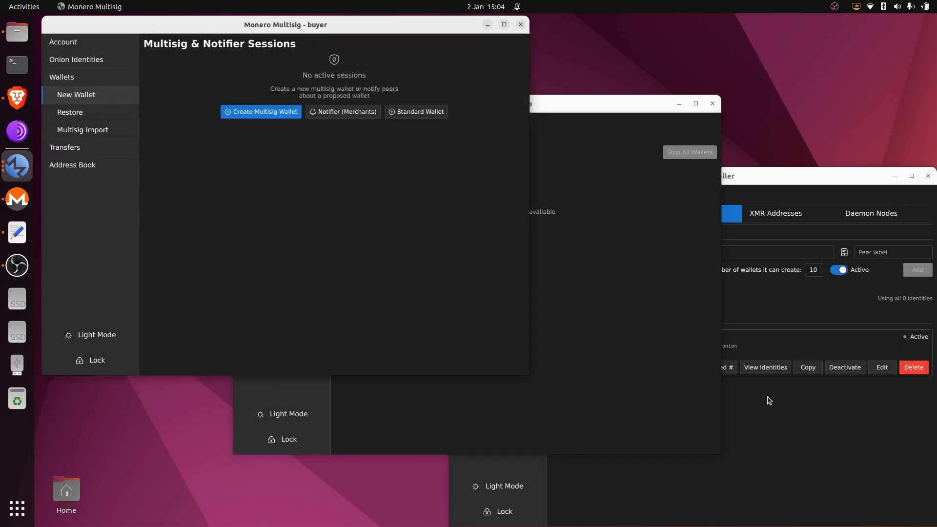
click(768, 397)
click(502, 230)
click(496, 246)
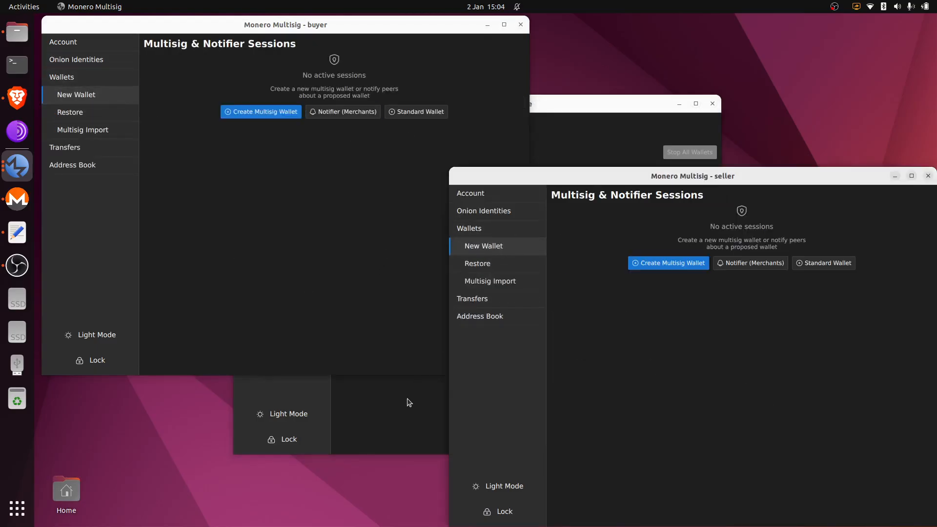
click(404, 388)
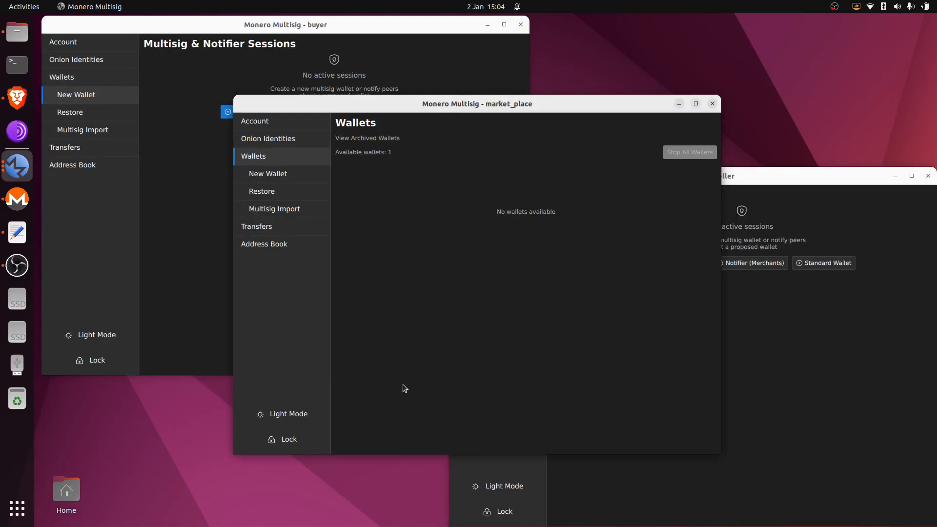
click(282, 176)
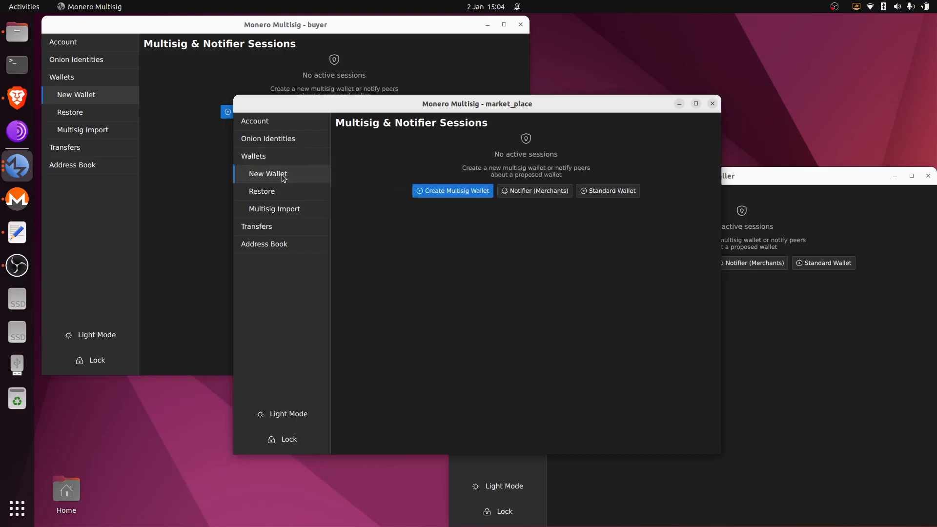
click(460, 195)
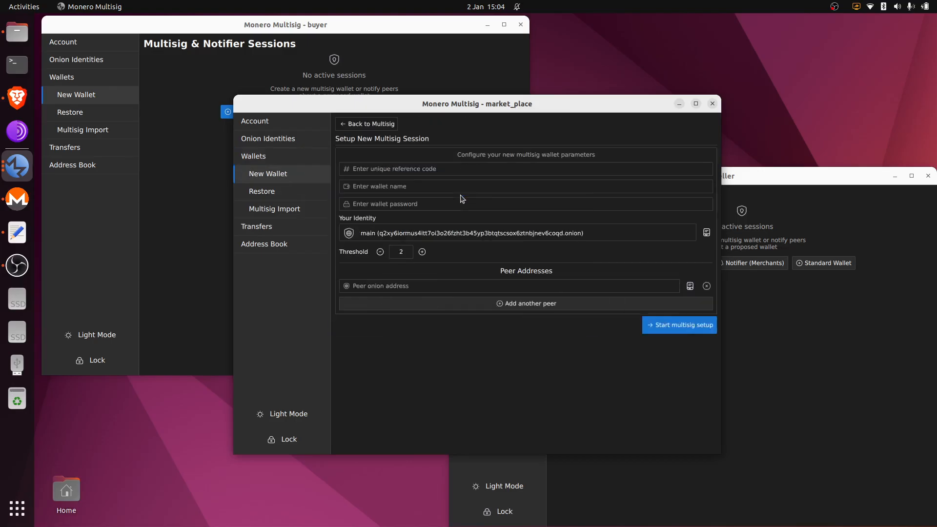
- Enter reference code cheese123, wallet name abc and the wallet password
click(442, 166)
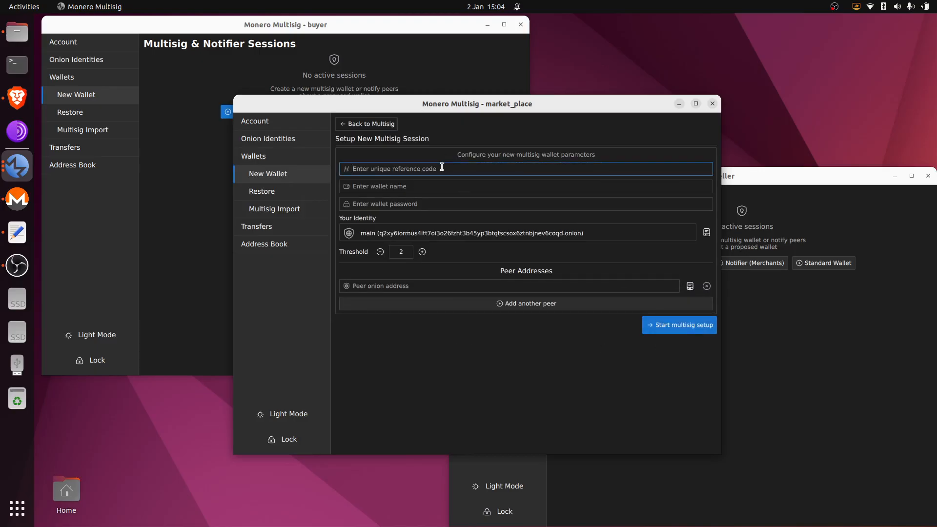
text(cheese123)
click(440, 188)
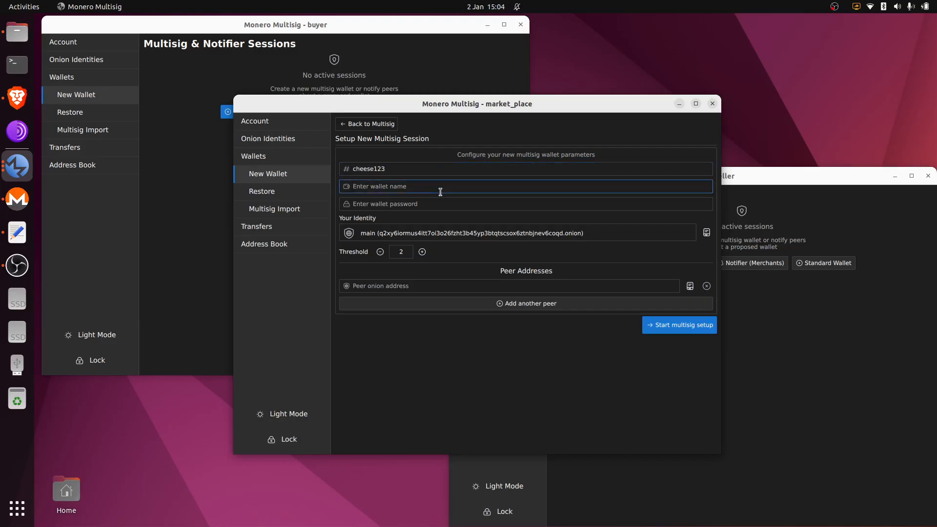
text(abc)
drag(397, 186, 343, 183)
click(383, 208)
text(abc)
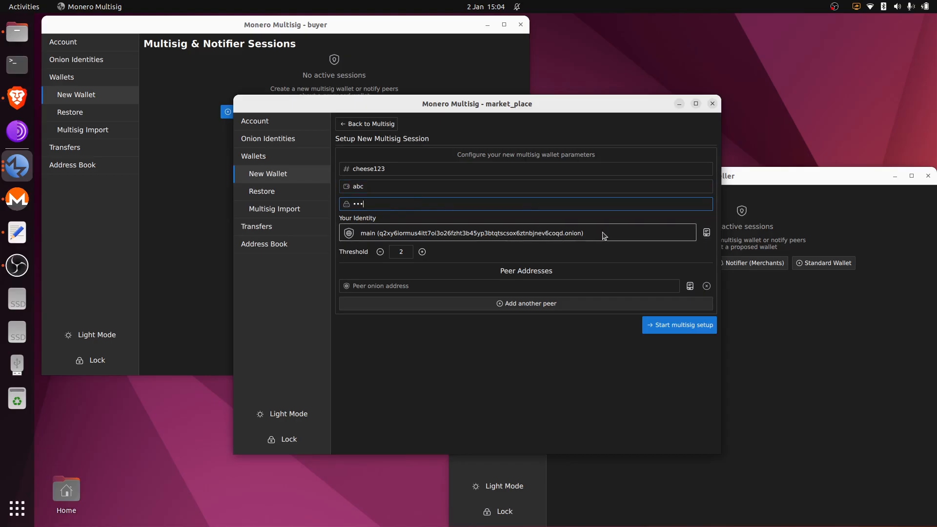
- Add buyer and seller as peers from the address book and start the multisig setup
click(600, 308)
click(690, 286)
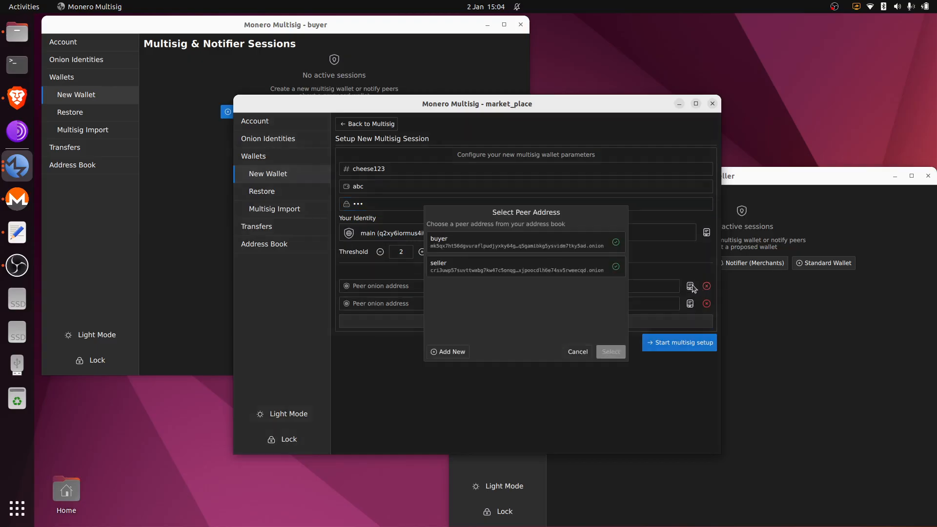
double_click(516, 246)
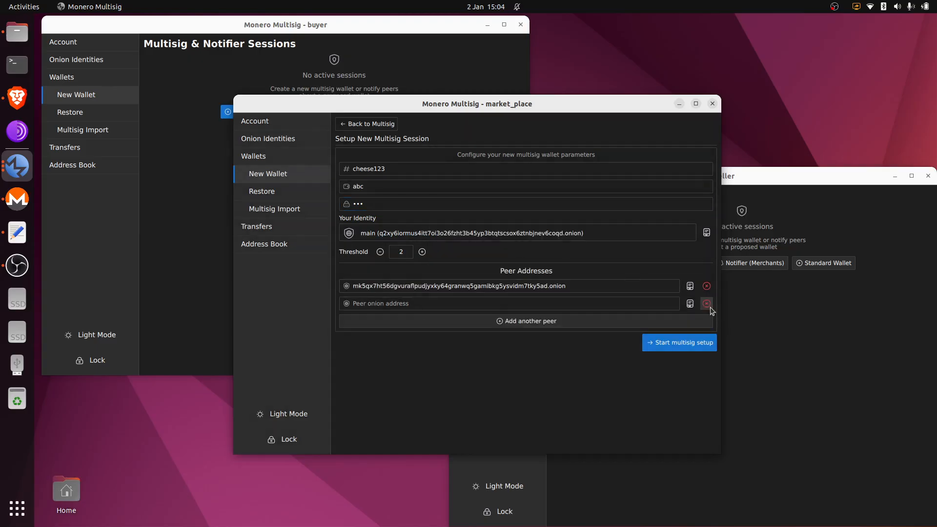
click(690, 303)
double_click(557, 270)
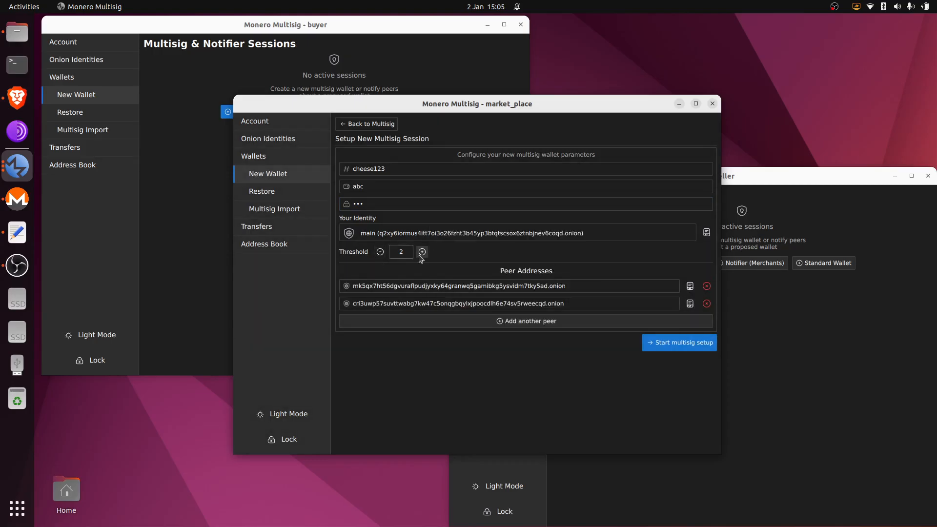
click(675, 342)
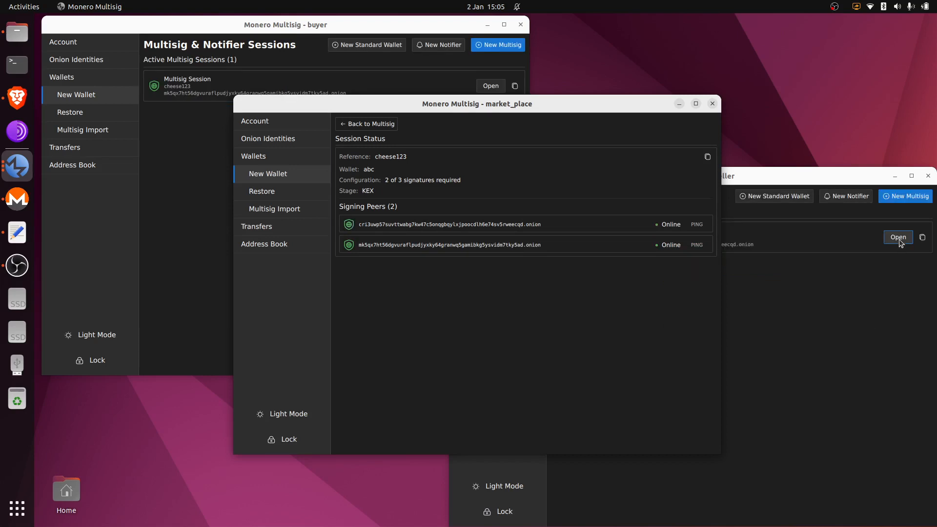
click(899, 238)
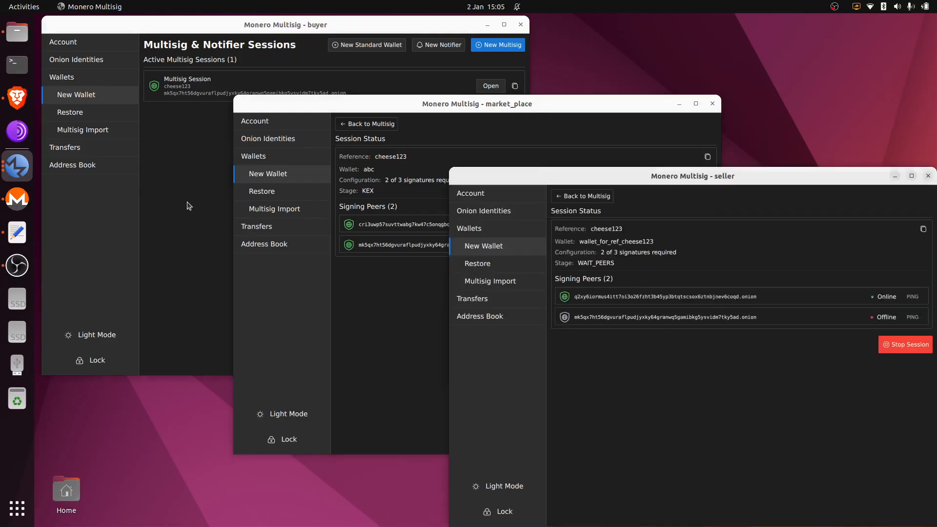
click(229, 172)
click(490, 86)
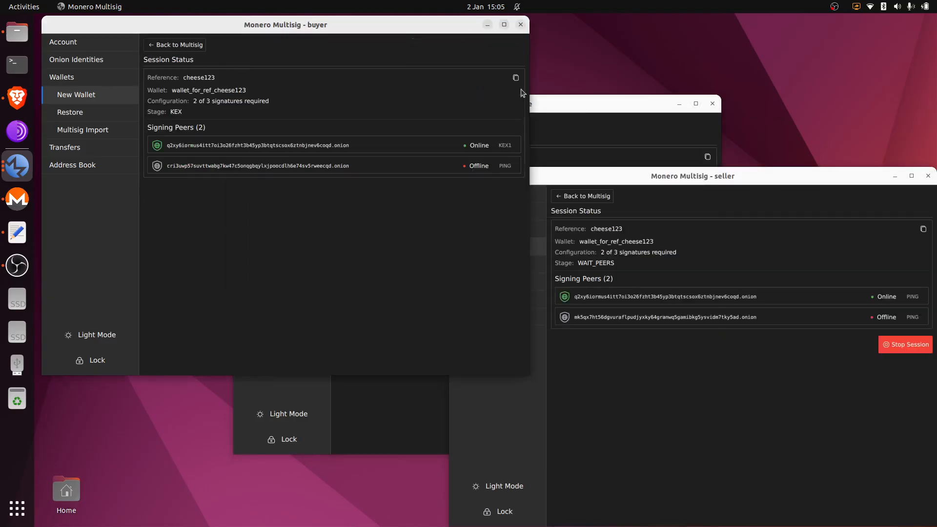
click(585, 110)
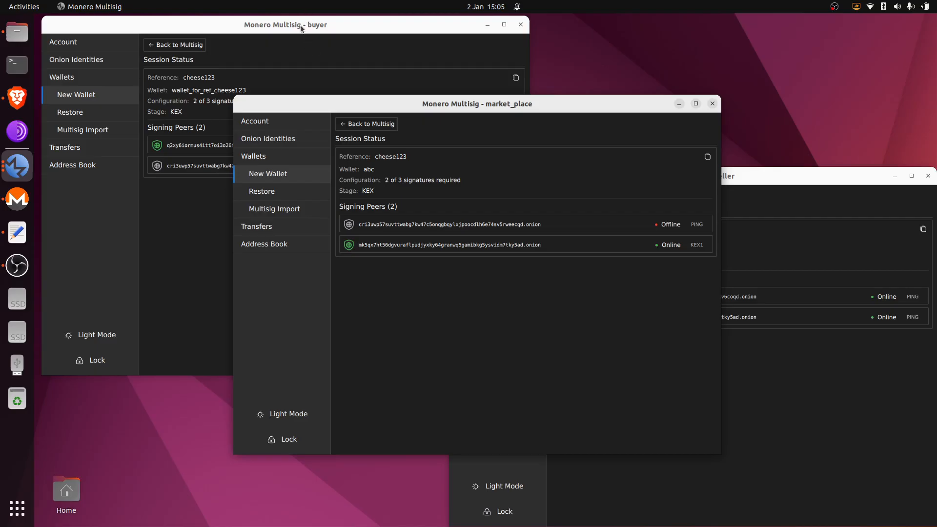
click(301, 29)
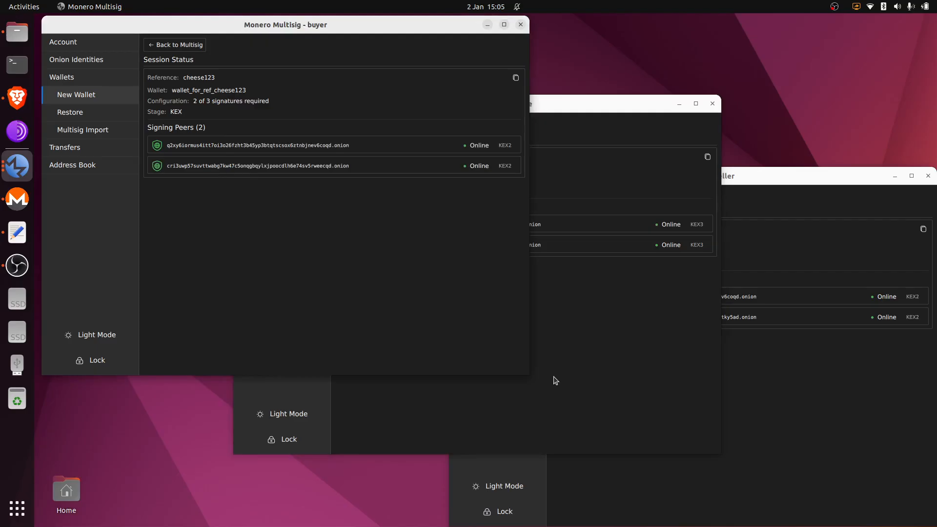
key(alt+Tab)
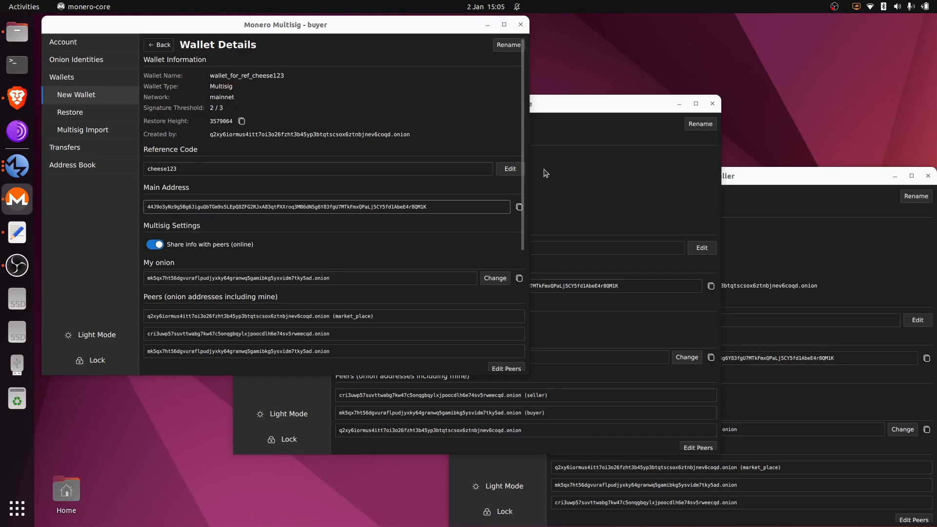
- Show market_place's wallet abc details, then its onion identities page
click(596, 109)
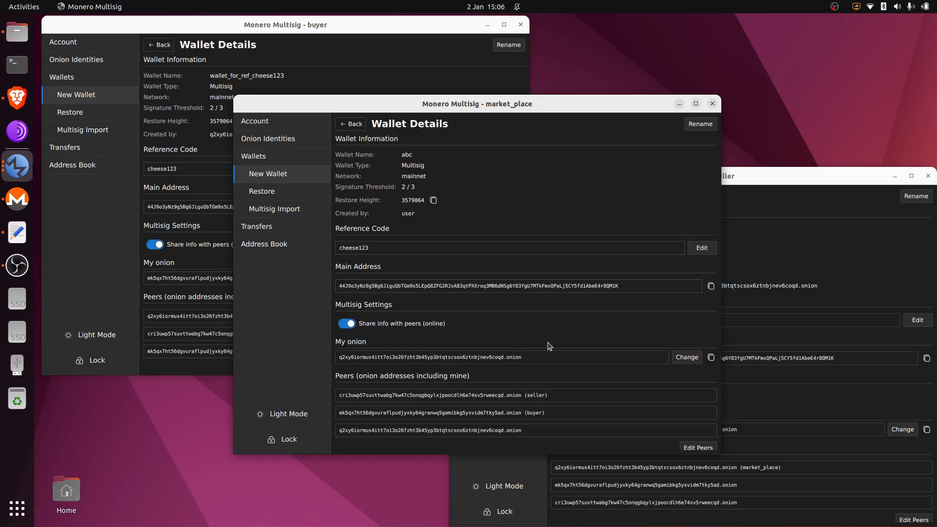
click(304, 139)
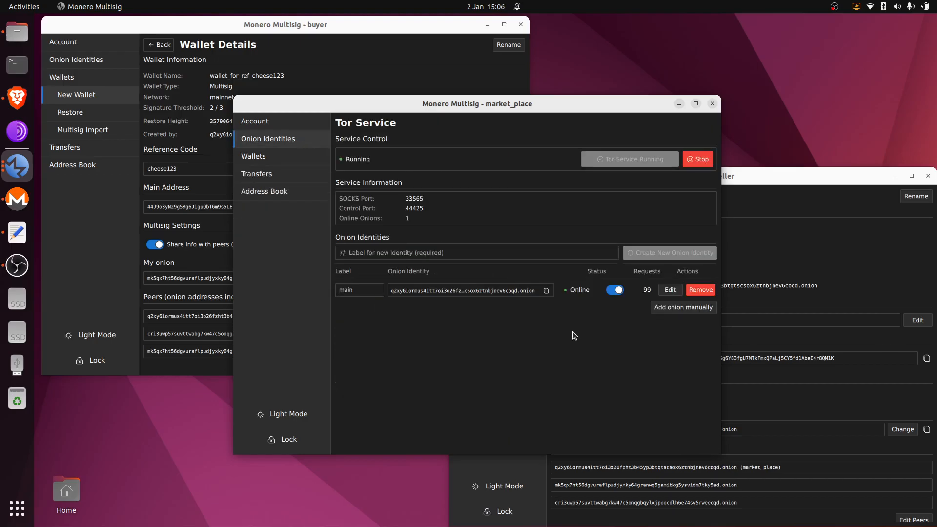
- Create a second onion identity labelled new_1, then begin adding a peer in the Address Book
click(577, 252)
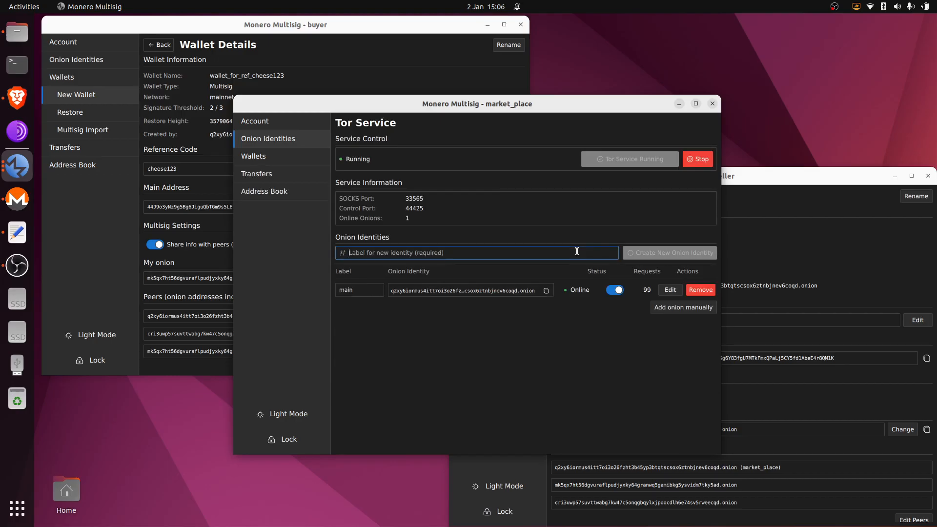
text(new_)
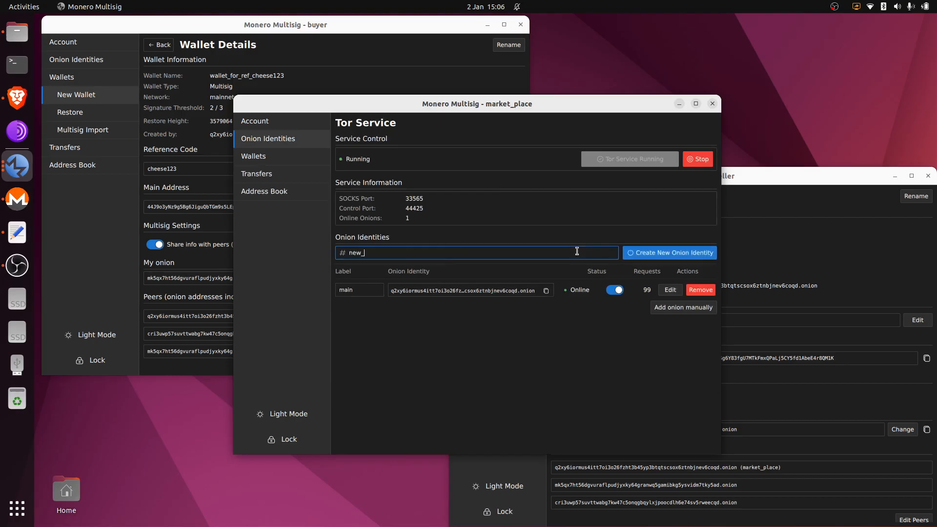
text(1)
click(678, 253)
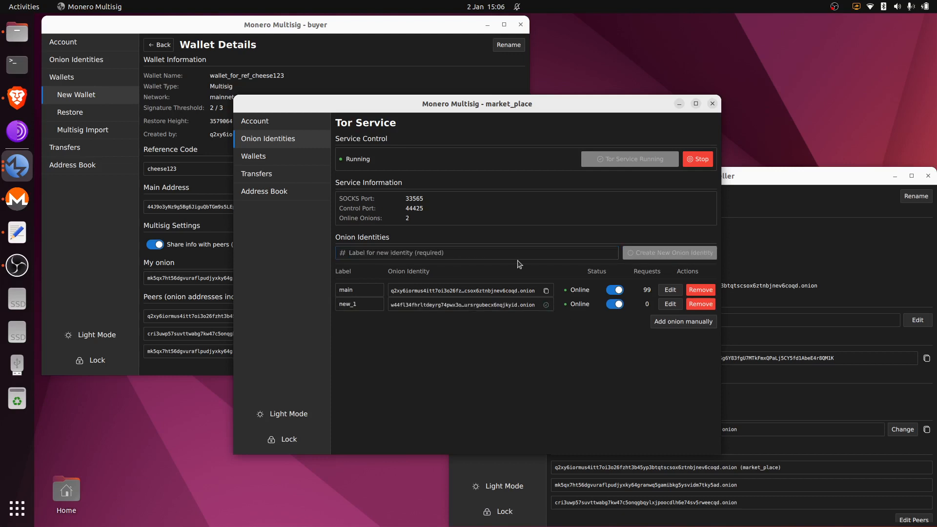
click(273, 193)
click(358, 181)
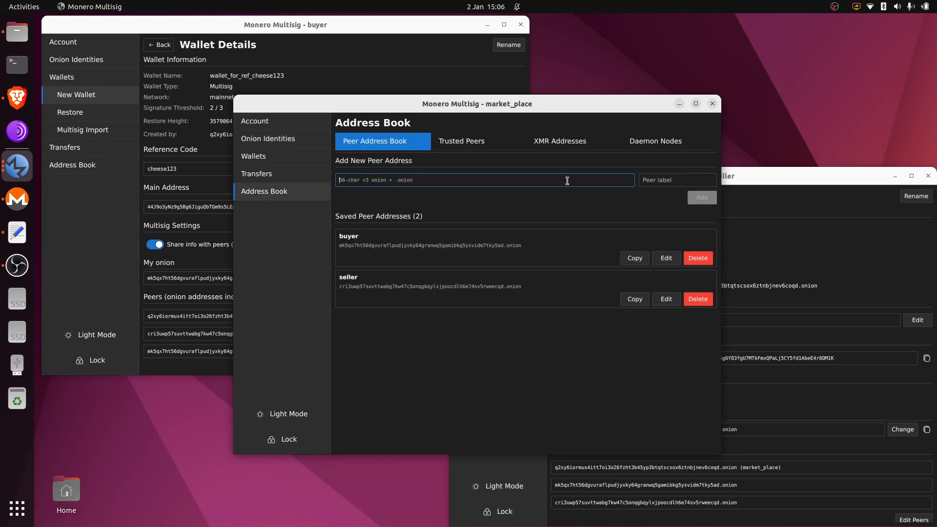
- Save the pasted new_1 onion address as peer market_place_new_1 in the Address Book
text(w44fl34fhrltdeyrg74pwx3owx446grbg4byvgursrgubecx6nqjkyid.onion)
click(689, 179)
text(mar)
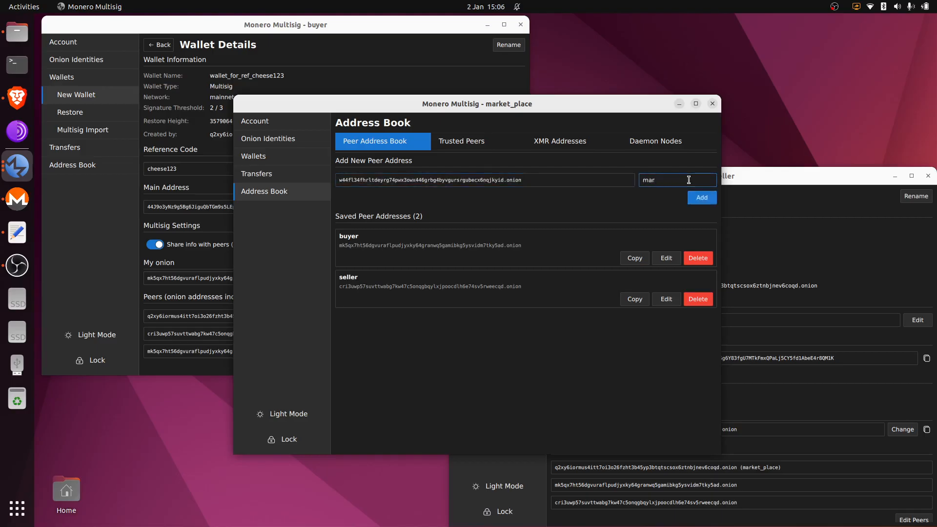
text(ket_place_new_1)
click(705, 200)
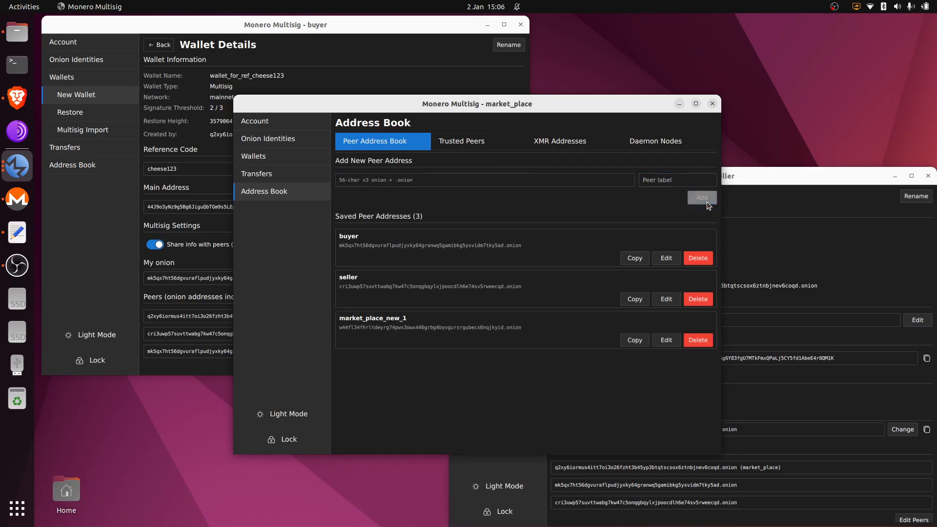
click(290, 143)
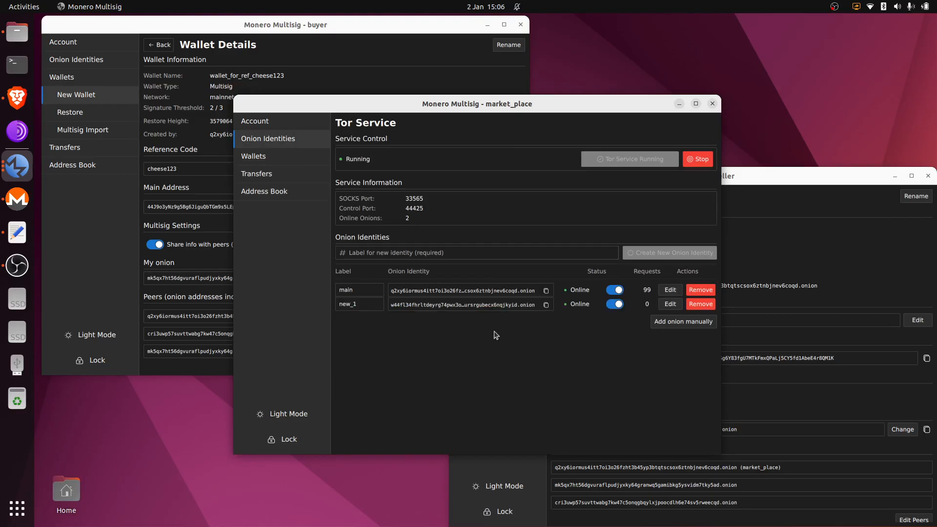
- Show Multisig & Notifier Sessions in the seller, buyer and market_place windows and begin a new notifier session
click(763, 189)
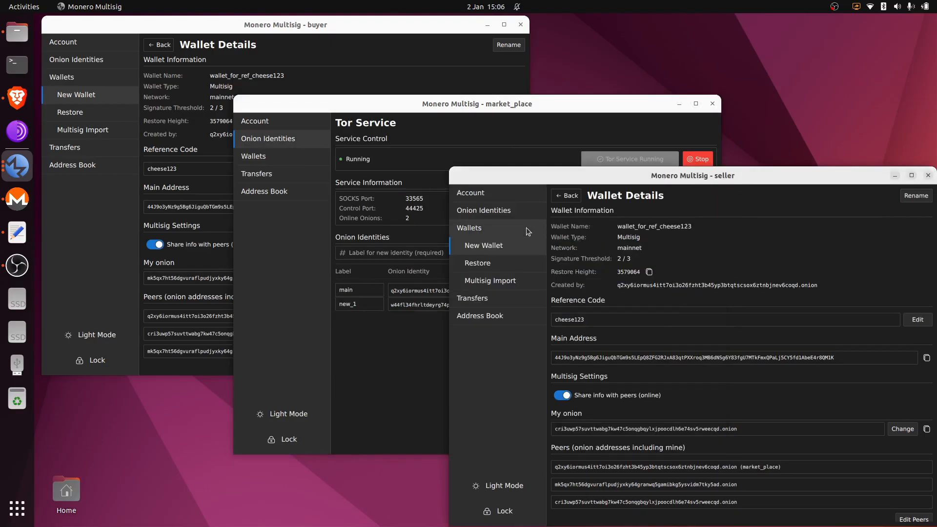
click(525, 228)
click(510, 244)
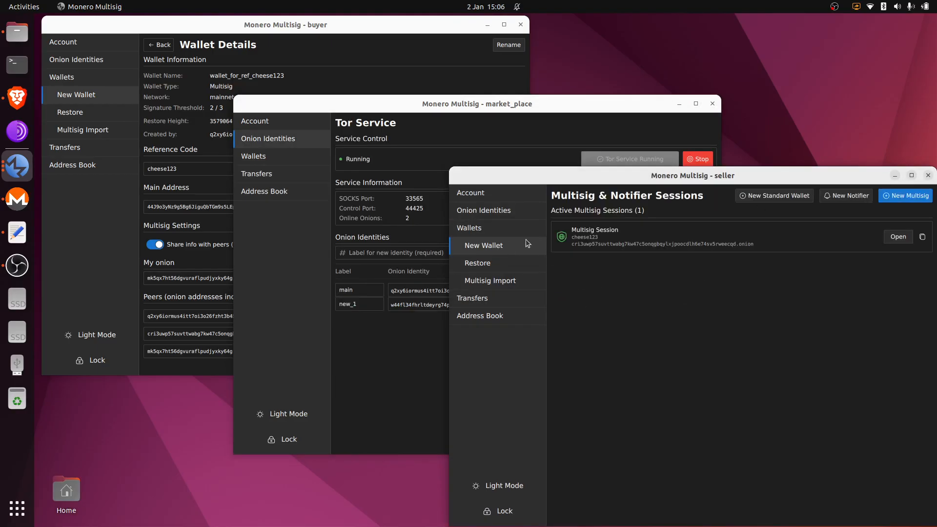
click(358, 51)
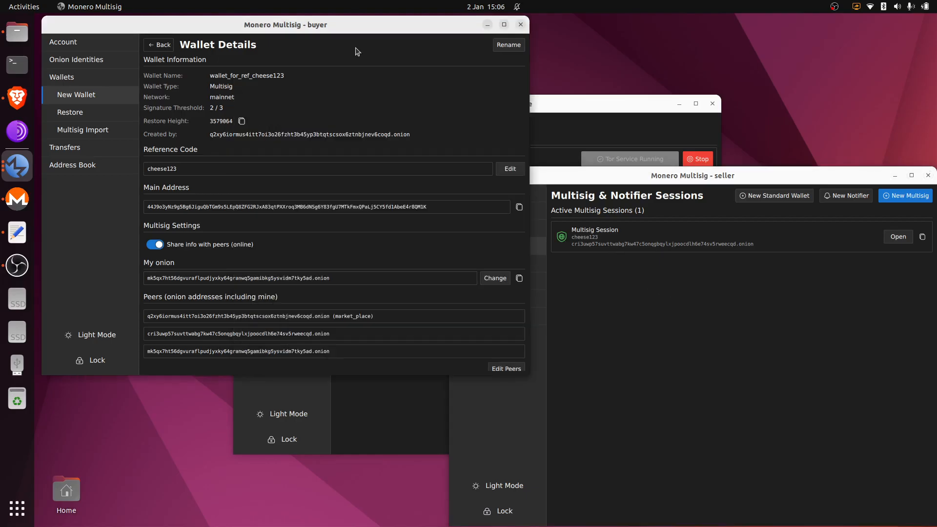
click(89, 79)
click(94, 98)
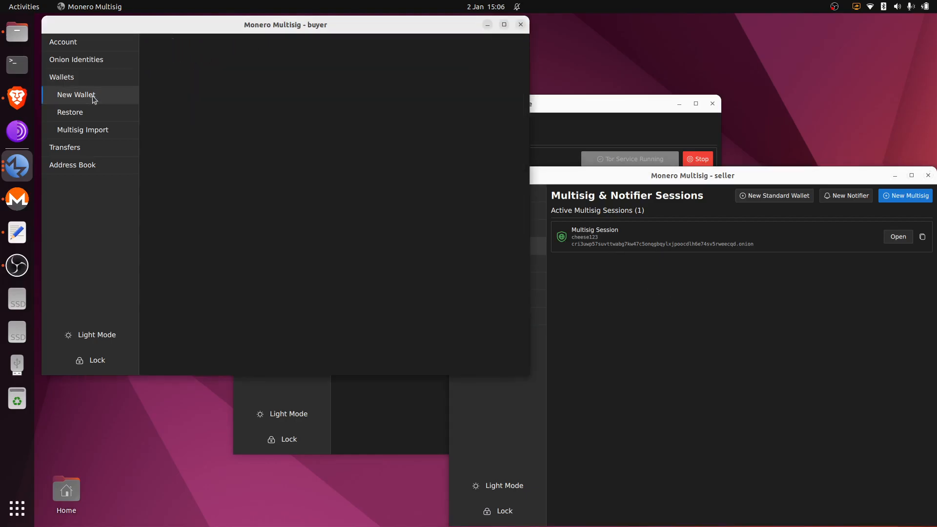
click(562, 141)
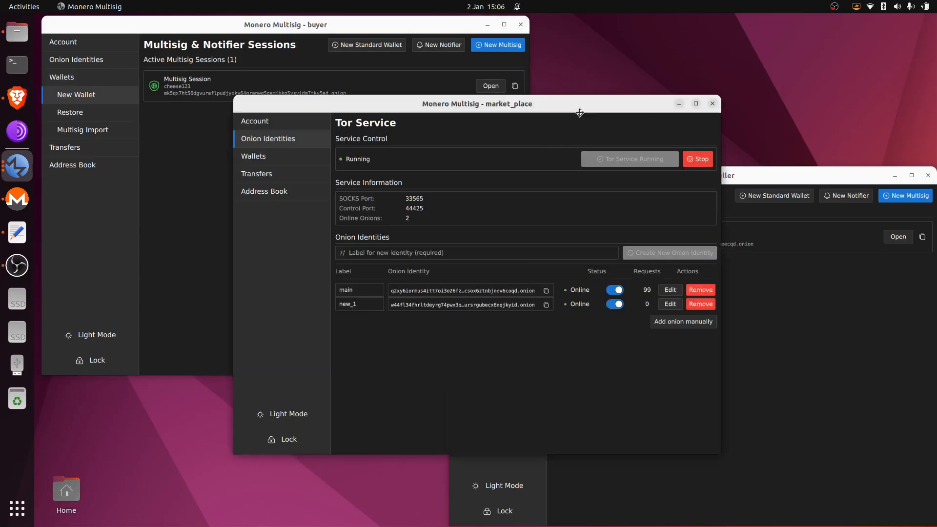
click(270, 157)
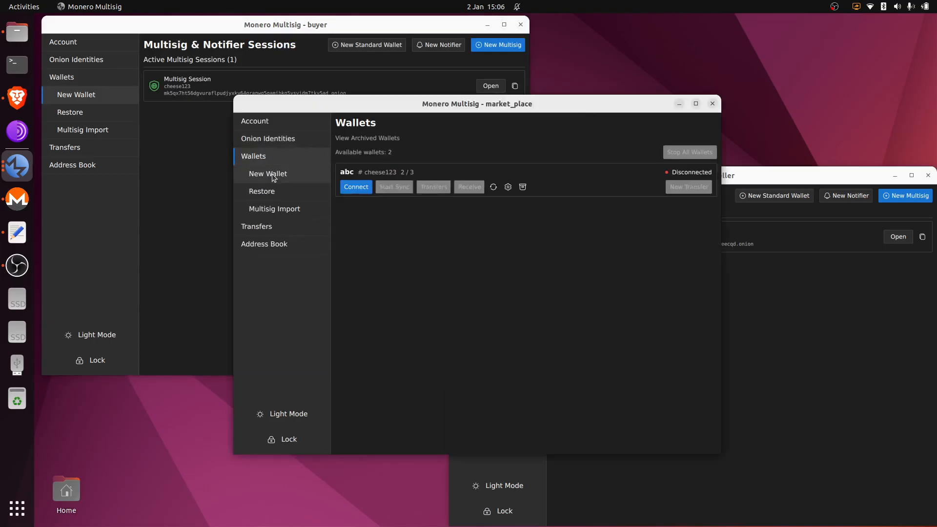
click(303, 174)
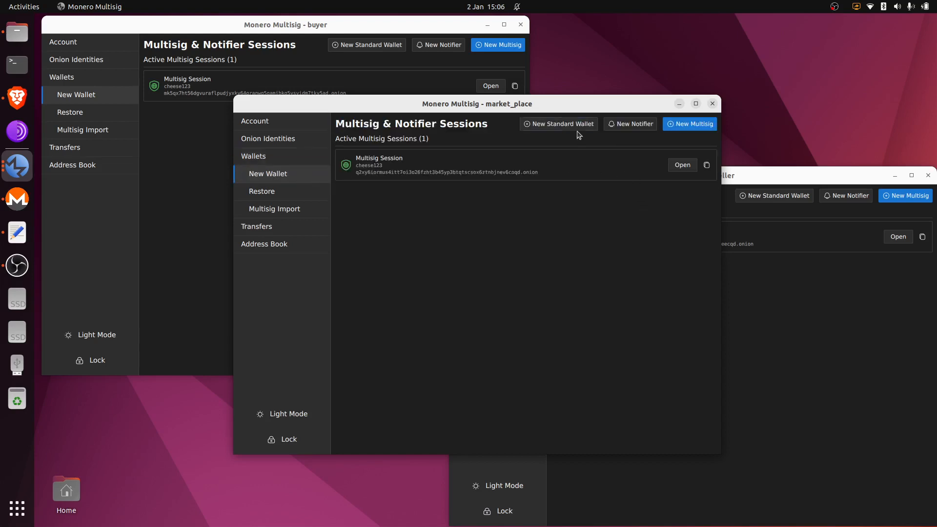
click(632, 125)
- Name the notifier toast123 and send its notifications from the main onion identity
click(370, 167)
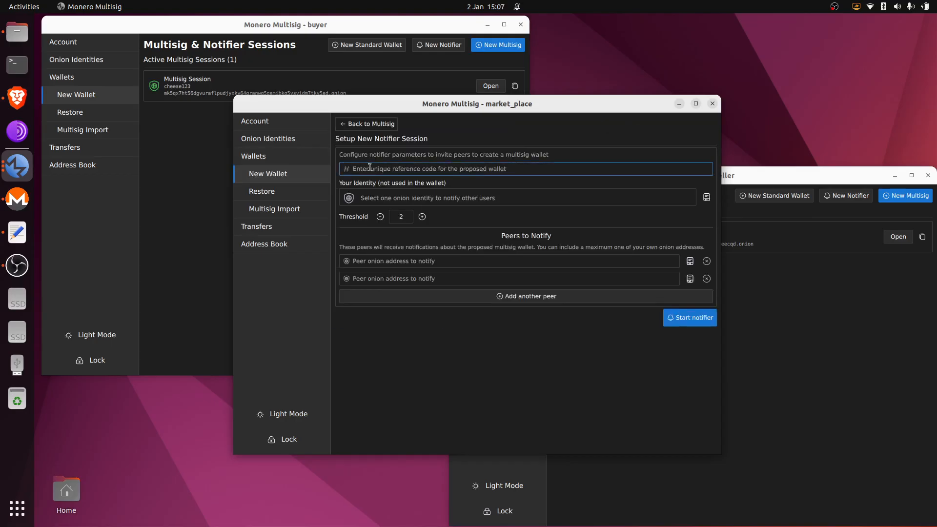
text(toast123)
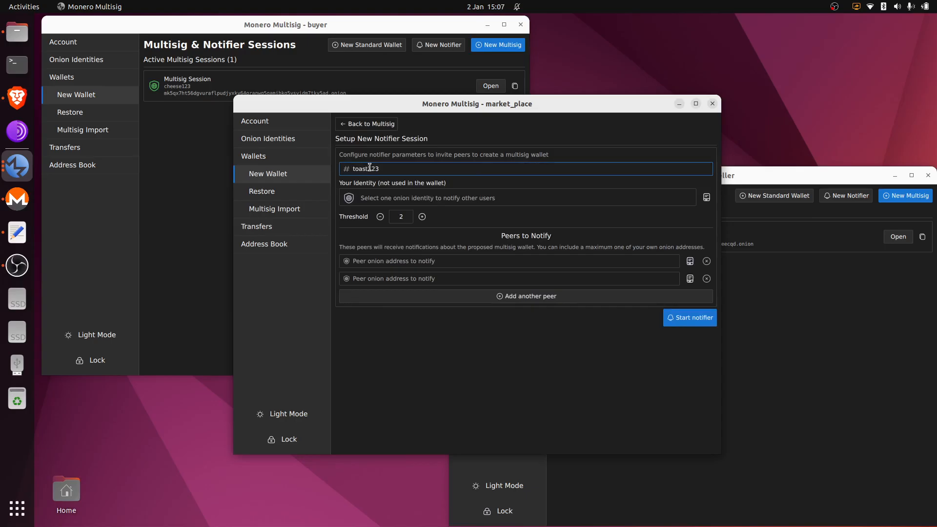
click(615, 204)
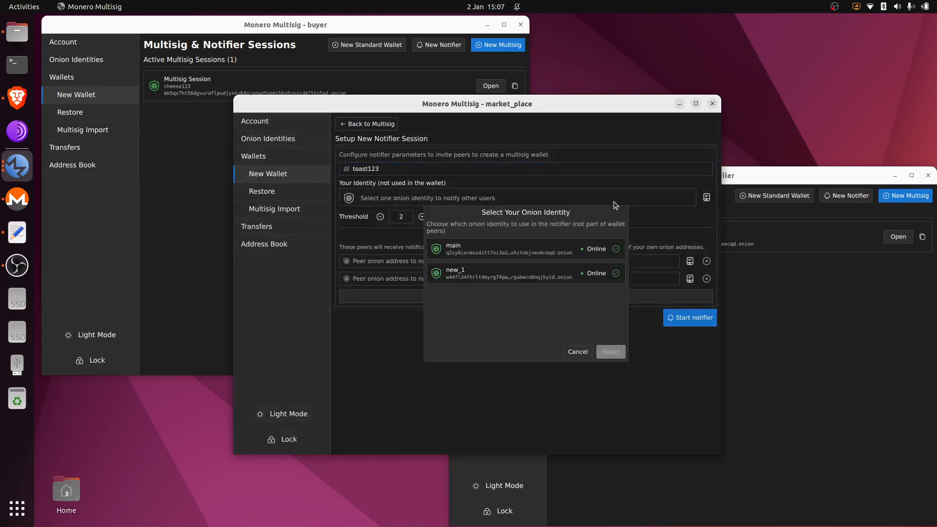
double_click(560, 253)
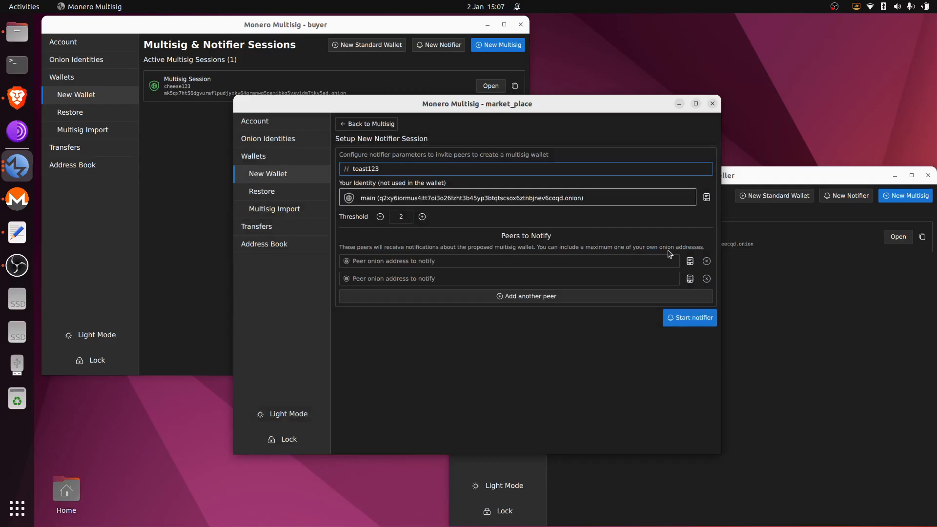
- Add a third peer slot and fill the peers with market_place_new_1, buyer and seller
click(633, 295)
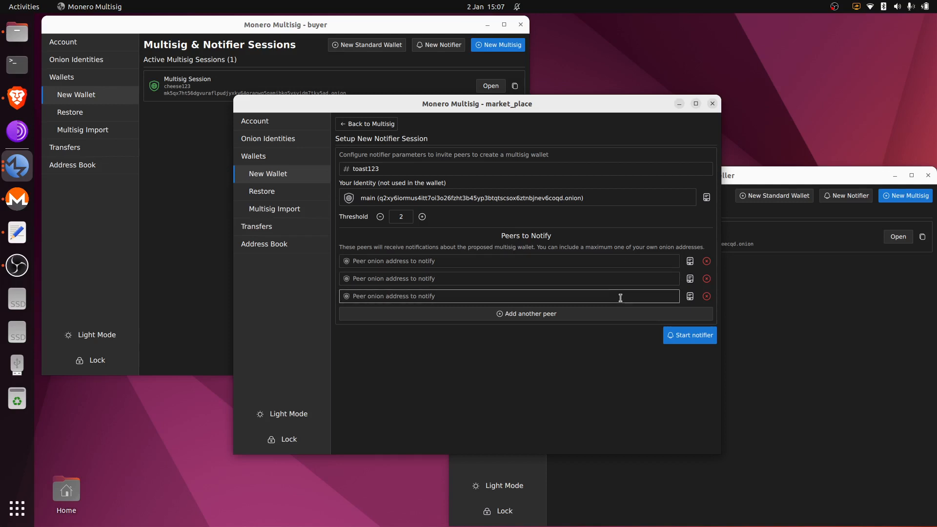
click(690, 262)
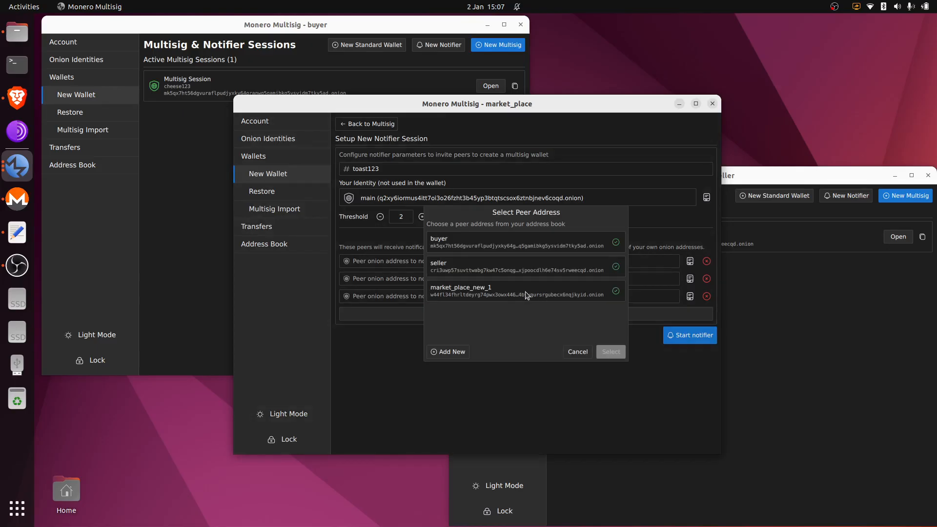
click(526, 294)
click(690, 279)
click(478, 242)
click(690, 296)
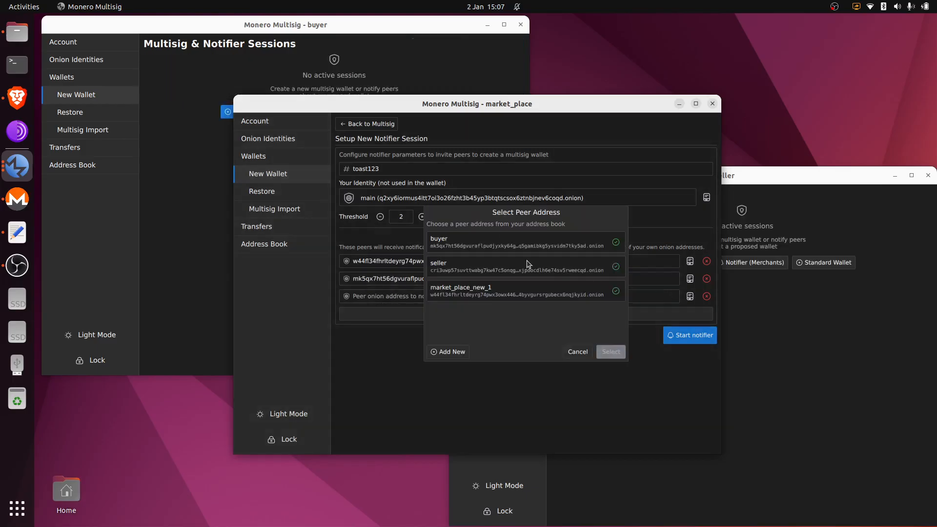
click(487, 270)
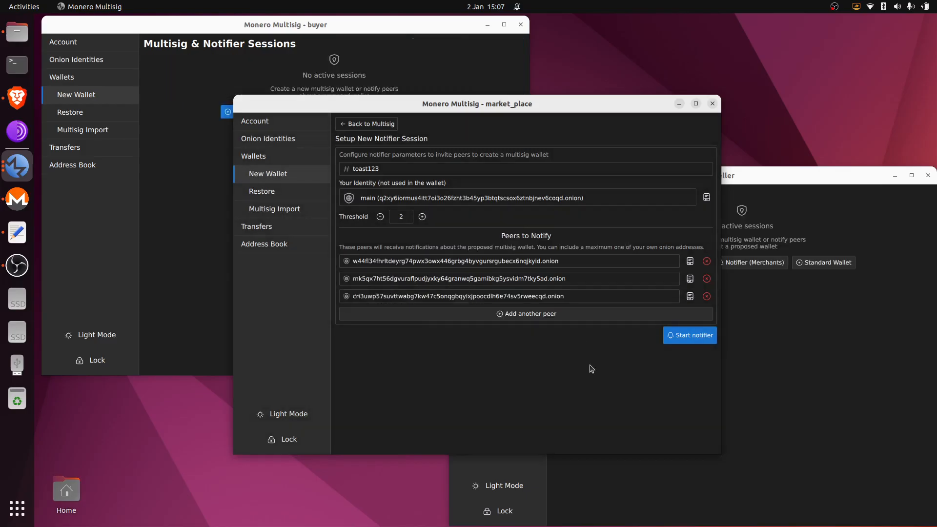
- Notify all three peers about toast123 and open the resulting wallet_for_ref_toast123 session
click(695, 336)
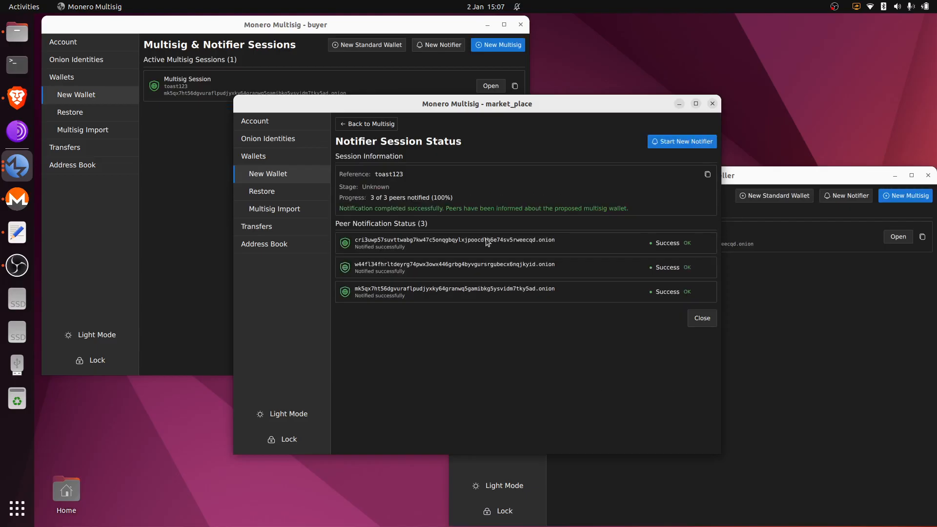
click(379, 122)
click(682, 165)
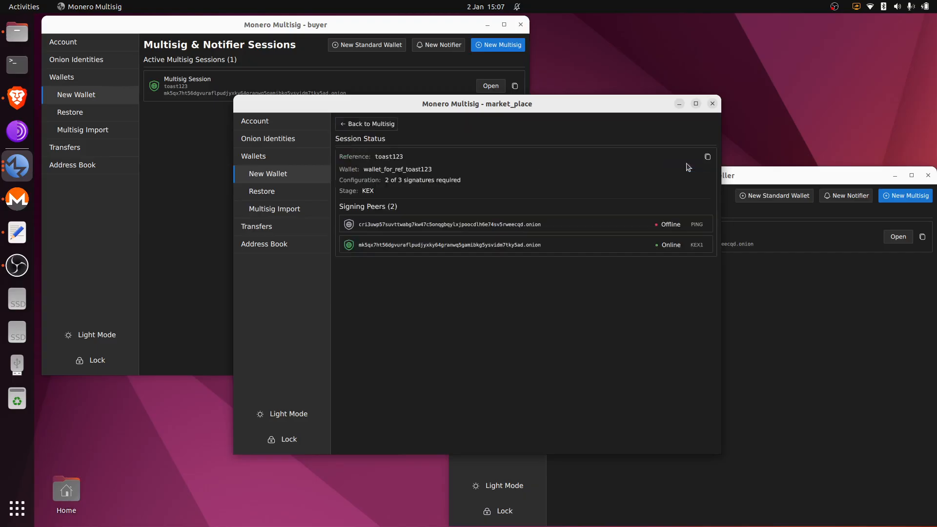
- Open the toast123 session in the seller and buyer windows and let the 2-of-3 key exchange complete
click(898, 236)
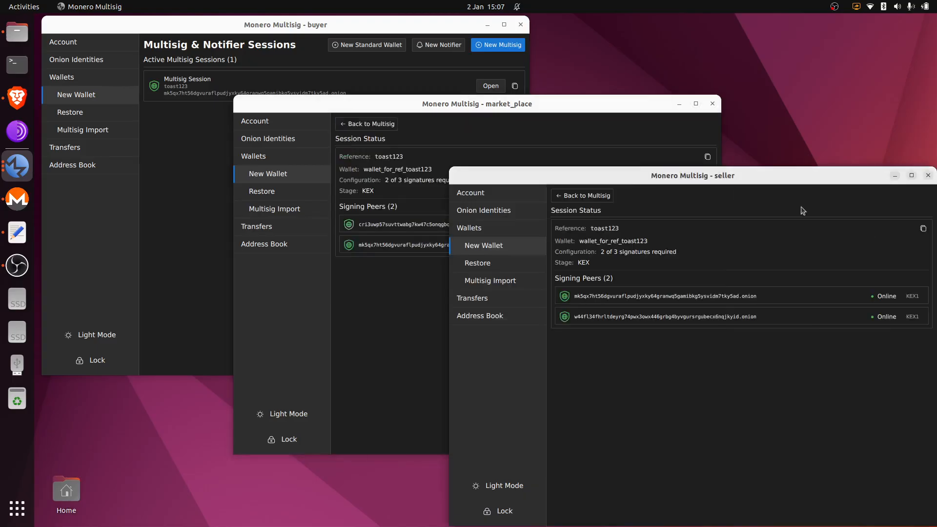
click(165, 183)
click(494, 89)
click(565, 104)
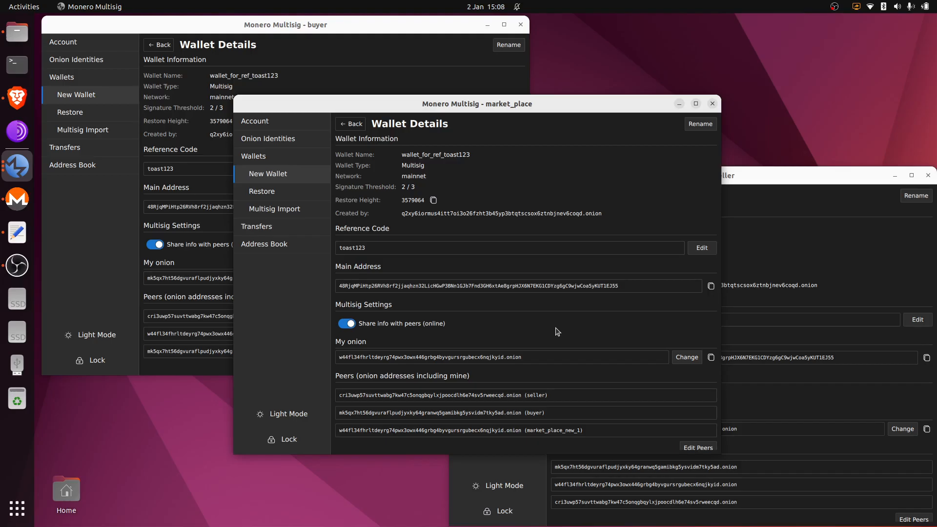
scroll(514, 327, down, 1)
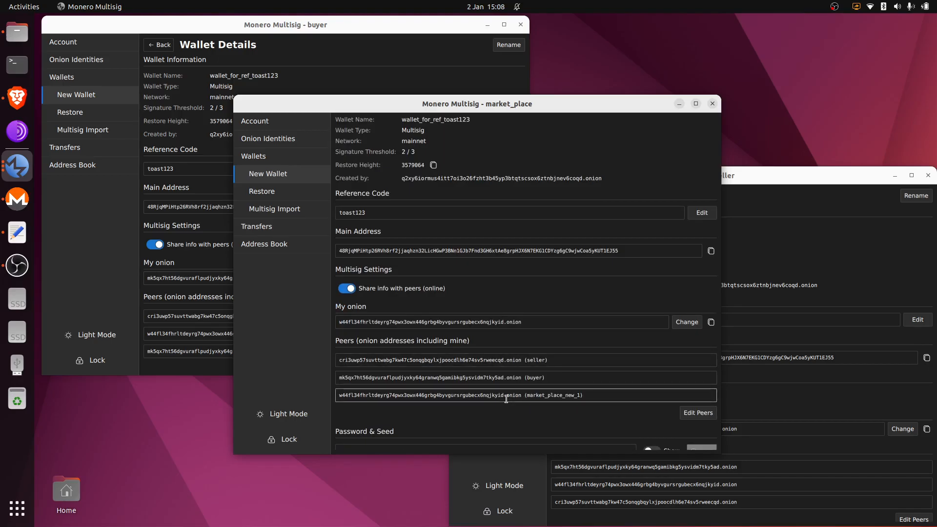
scroll(530, 356, up, 1)
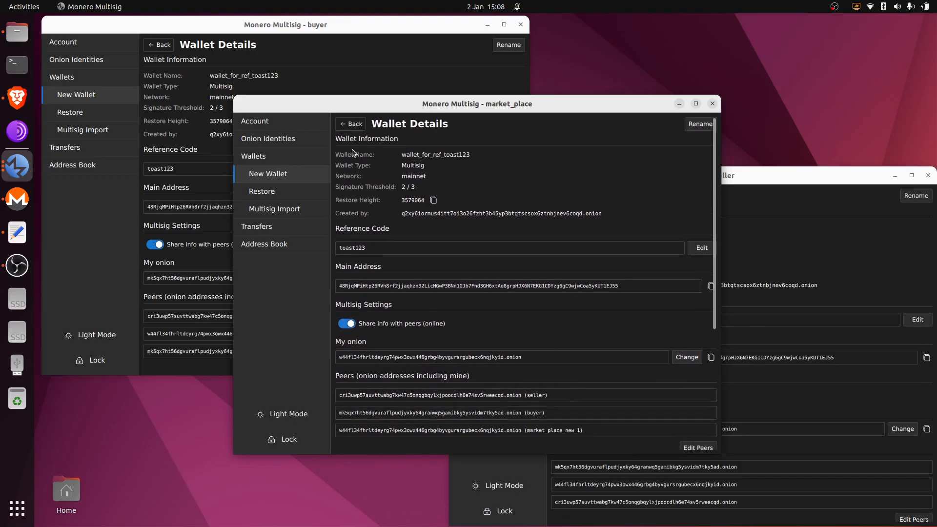
click(287, 143)
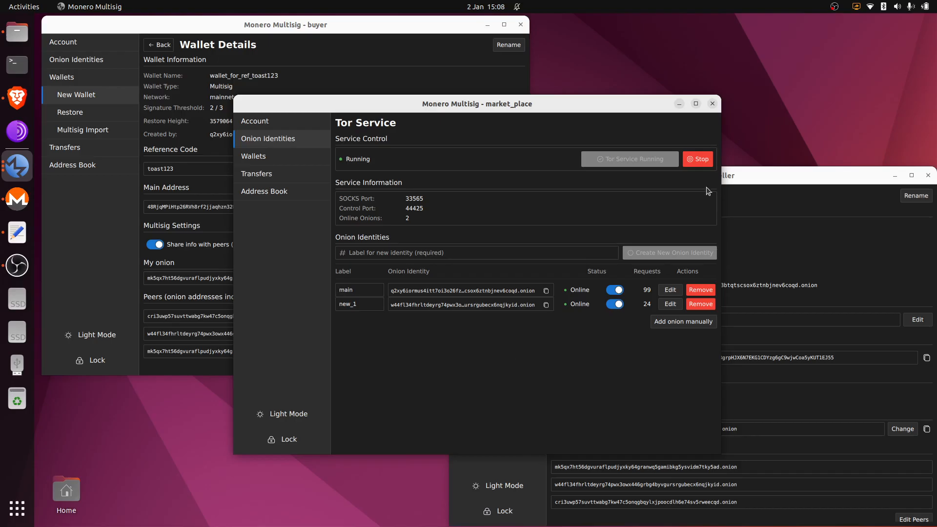
- Create a new seller onion identity labelled new_1, then return to the market_place window
click(774, 183)
click(530, 211)
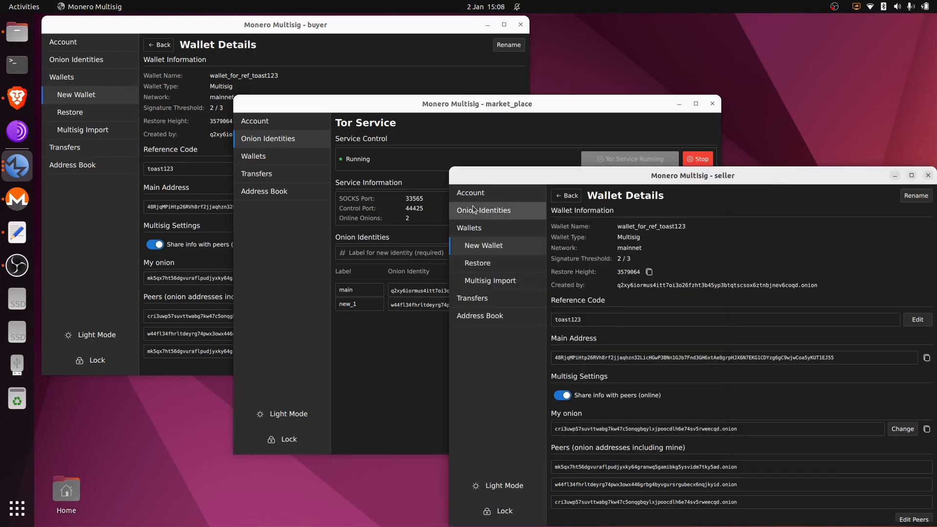
click(592, 324)
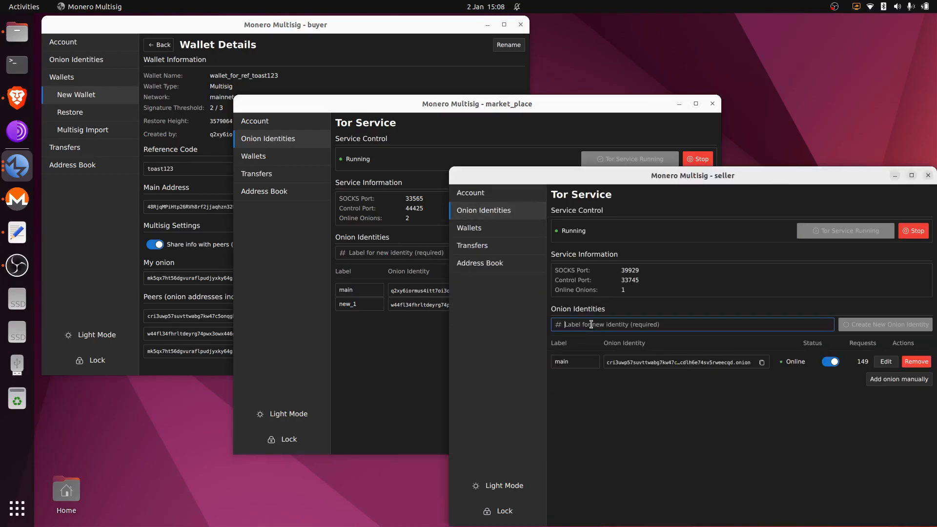
text(new_1)
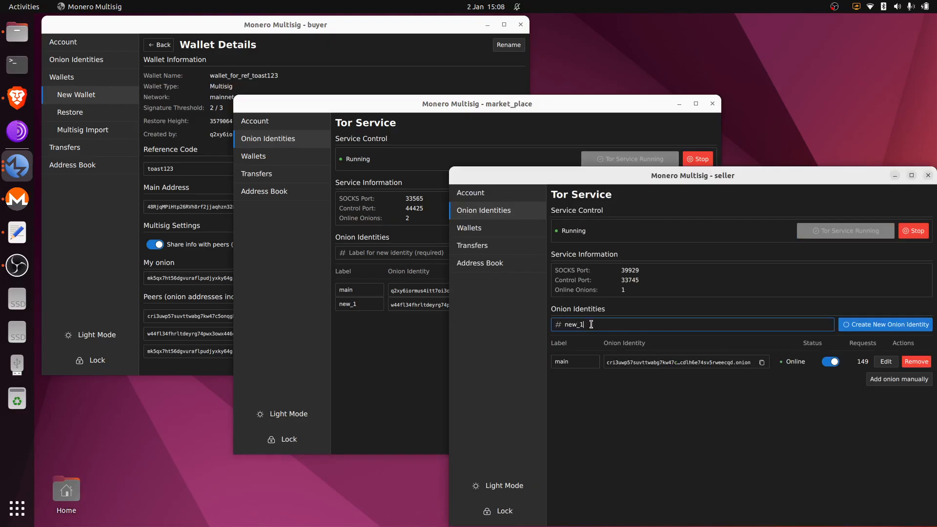
click(885, 325)
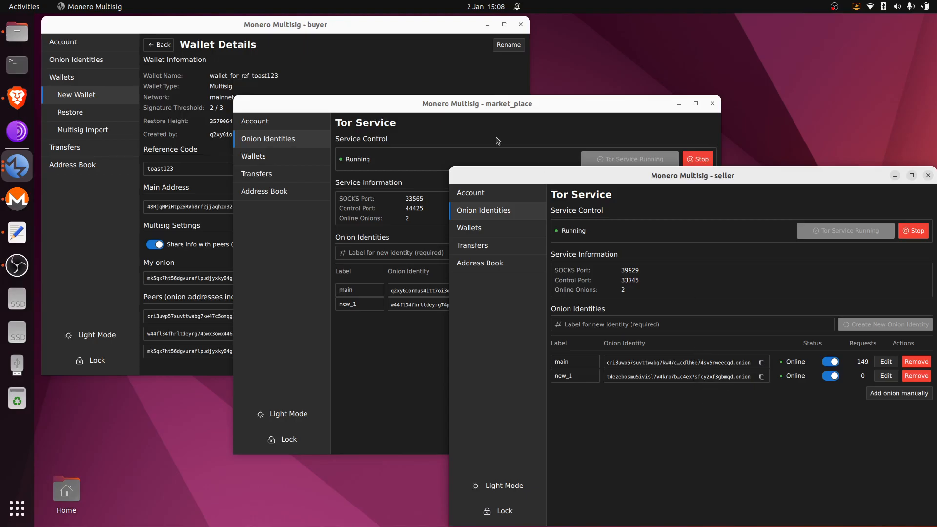
click(493, 103)
click(767, 424)
click(411, 361)
- Open the wallets list in the market_place, buyer and seller windows
click(301, 157)
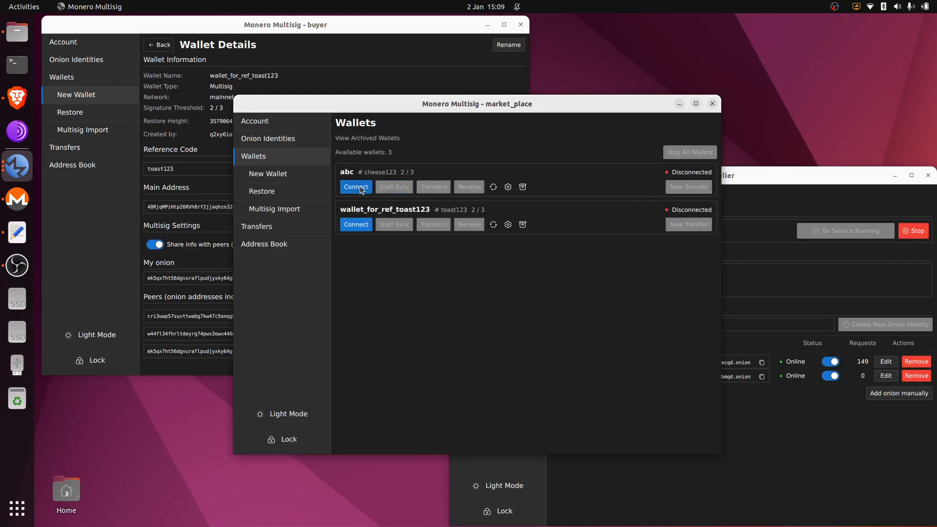
click(97, 78)
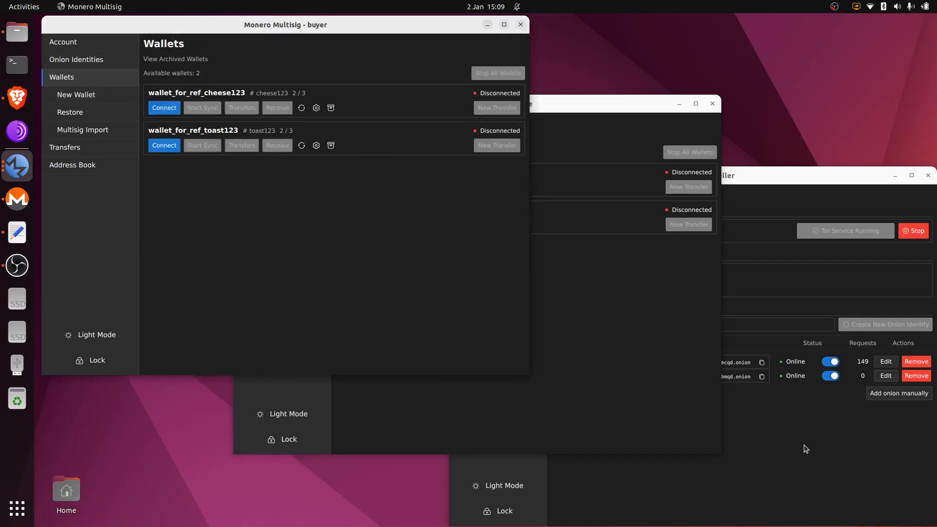
click(805, 449)
click(504, 227)
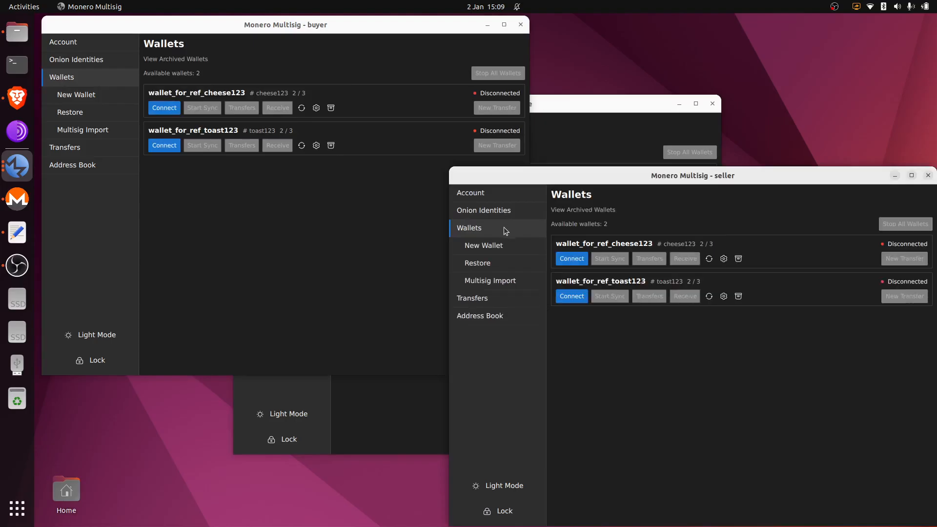
click(561, 114)
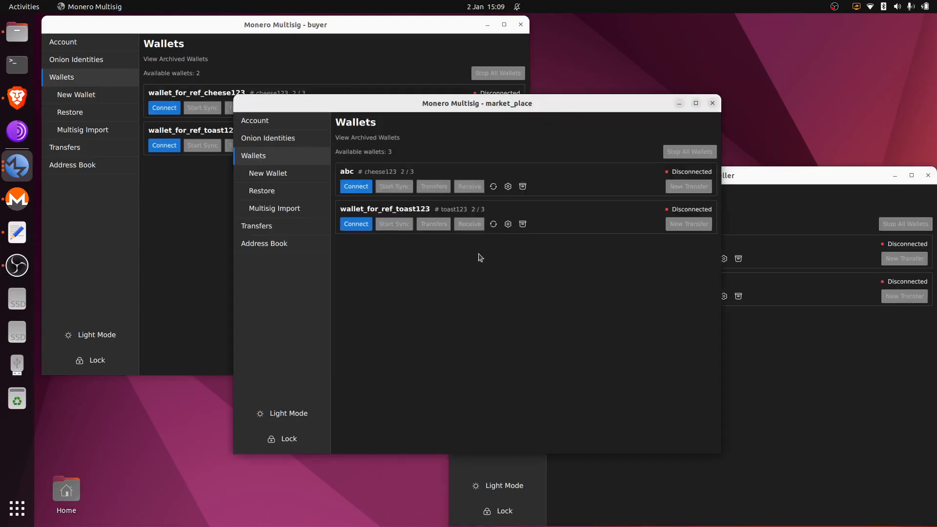
- Connect wallet abc, copy its address to fund it with 1 XMR, and view its transfers
click(362, 188)
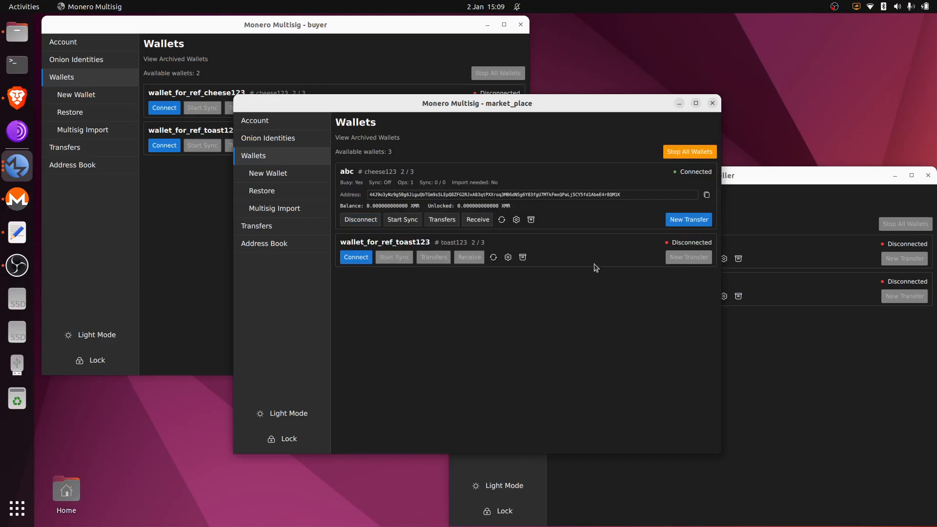
click(707, 196)
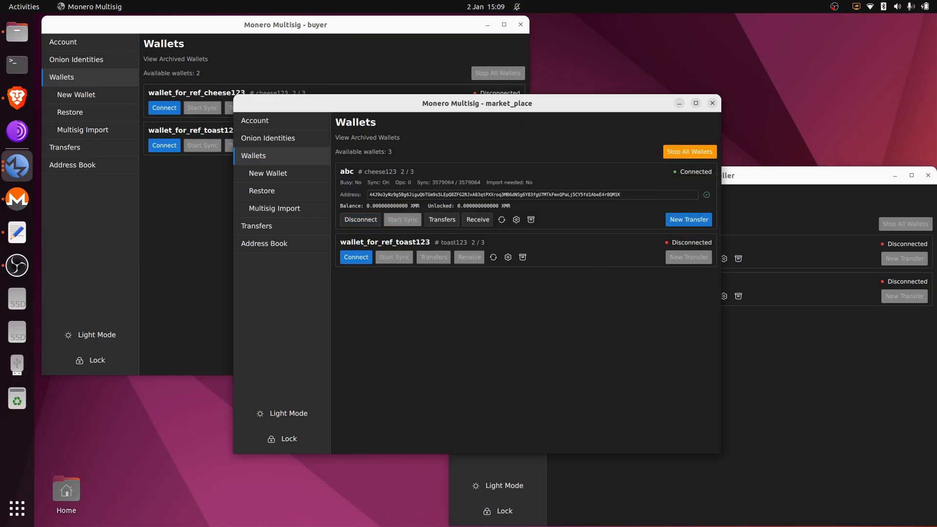
click(17, 199)
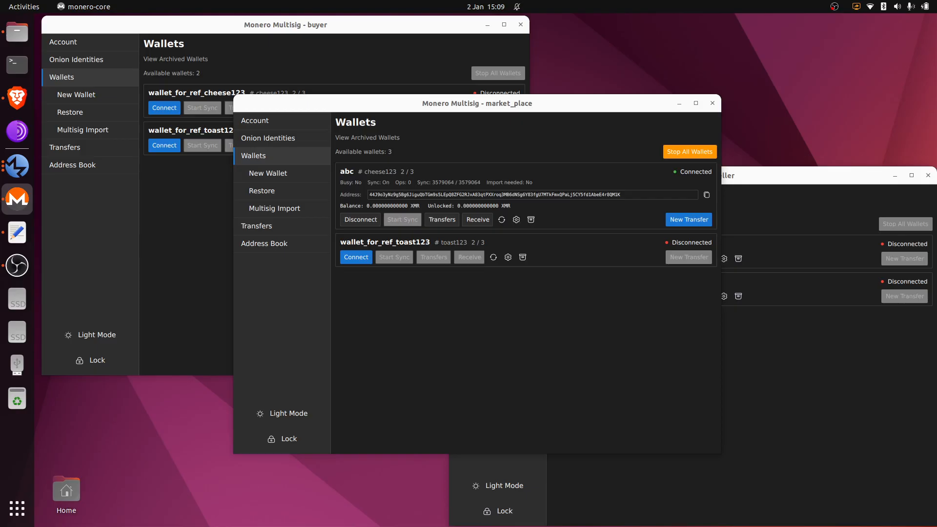
click(443, 221)
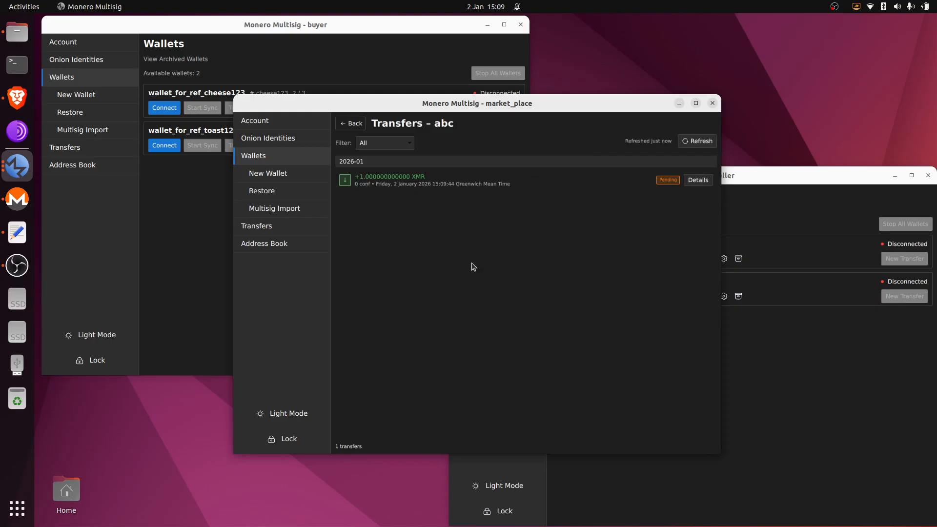
- Recheck wallet abc's transfers until the 1 XMR deposit reaches 10 confirmations, then return to Wallets
click(360, 126)
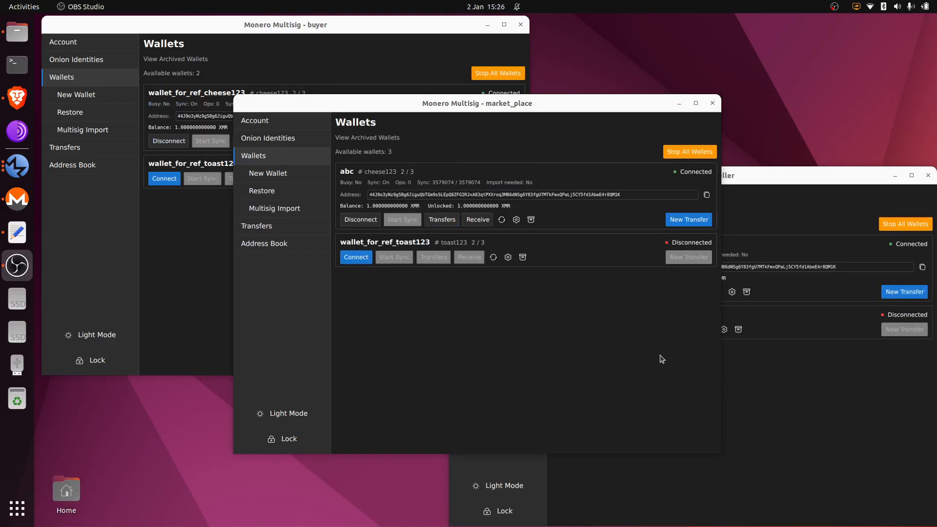
click(442, 220)
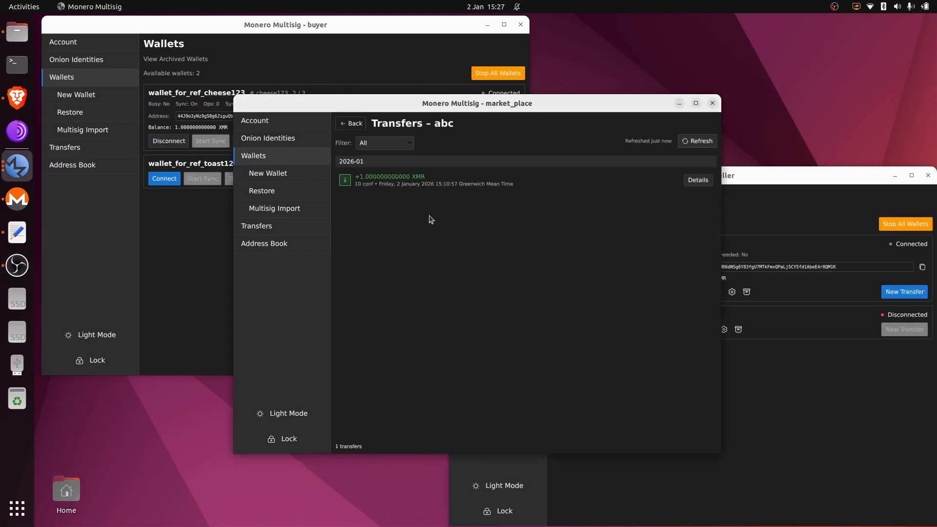
click(360, 126)
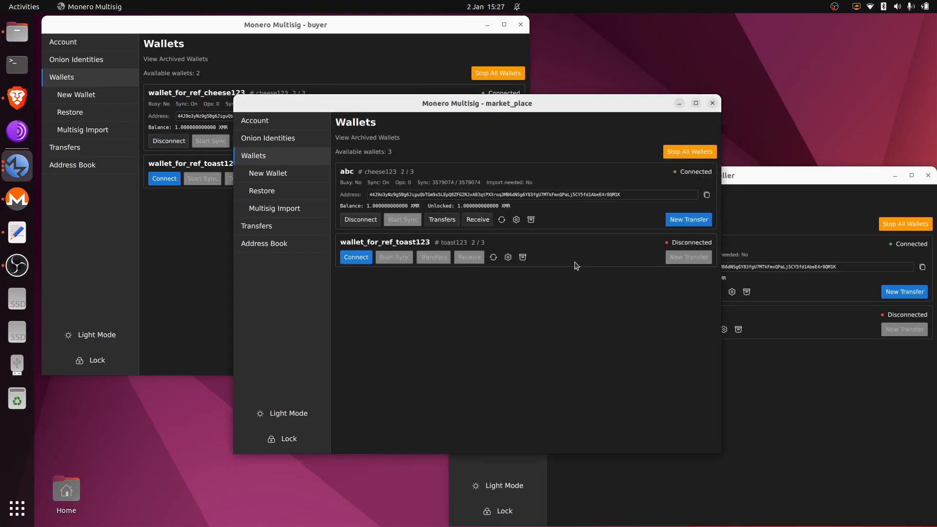
- Create a new transfer from abc to two saved recipients paying 0.95 and 0.05 XMR
click(698, 226)
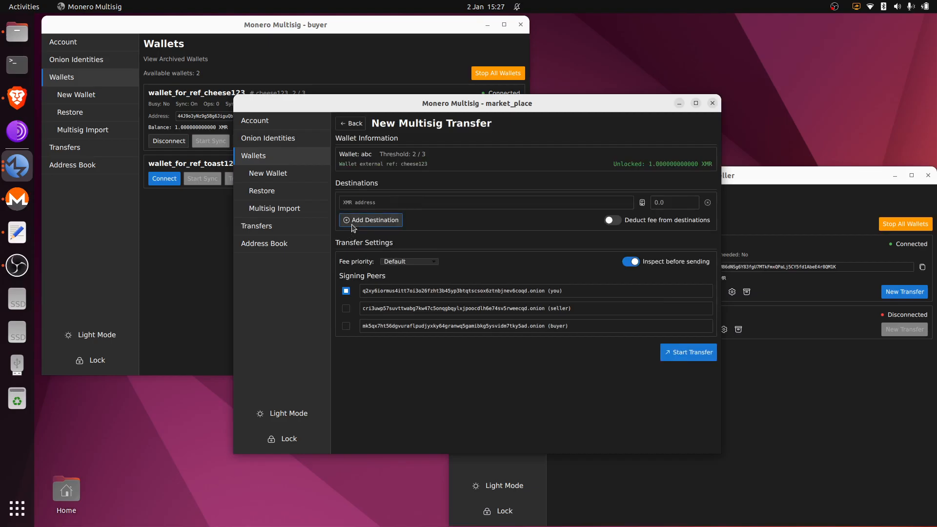
click(352, 223)
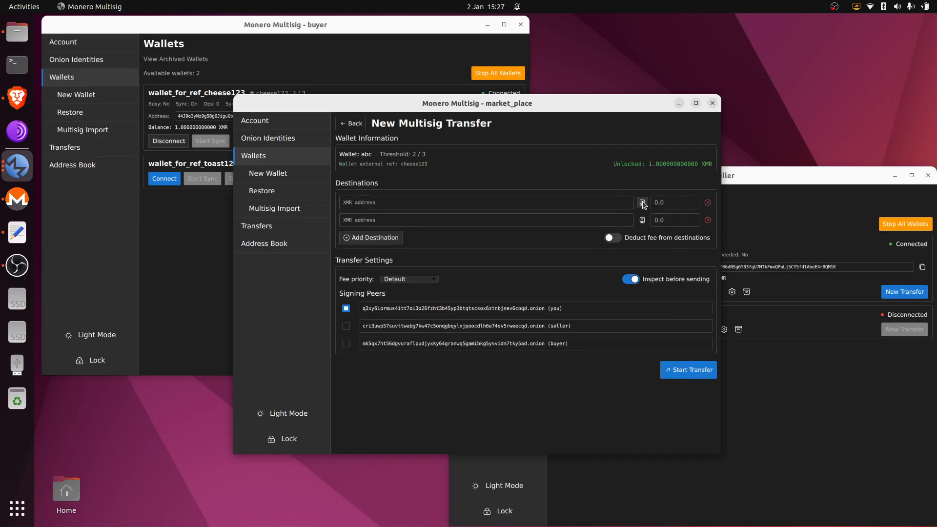
click(643, 203)
click(517, 246)
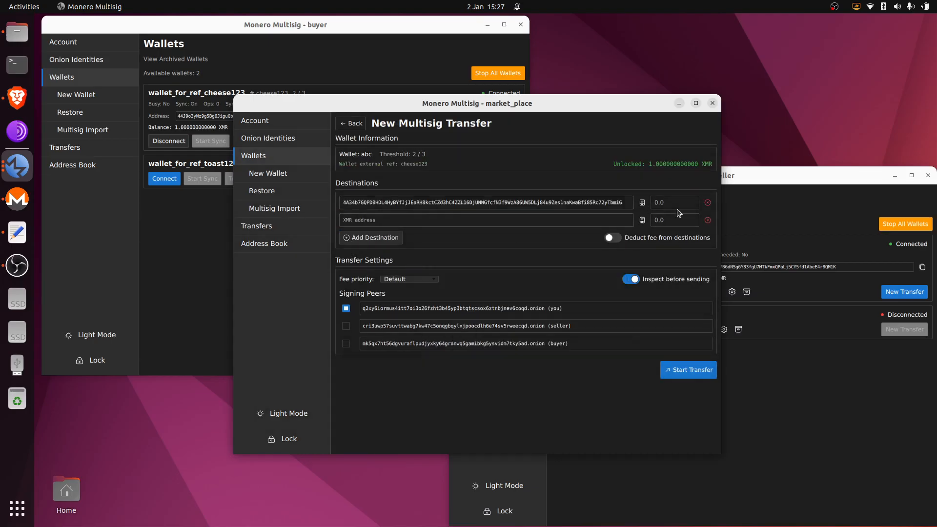
click(681, 207)
text(0.95)
click(643, 220)
click(528, 271)
click(682, 218)
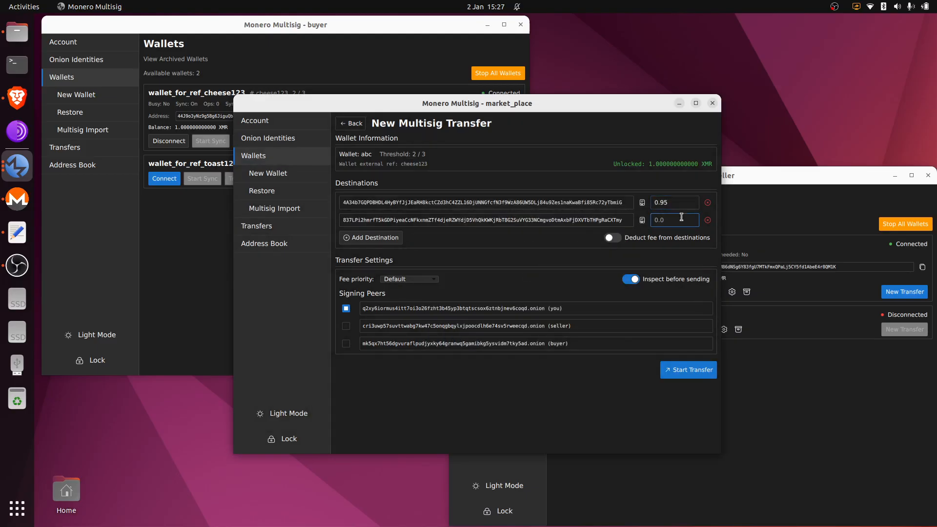
text(0.05)
- Deduct the fee from the second recipient only, add seller as co-signer, and start the transfer
click(613, 238)
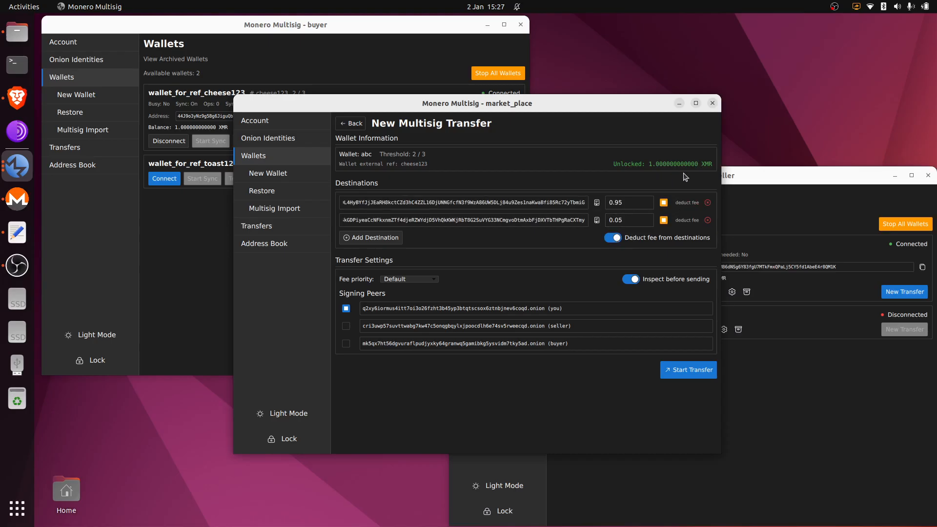
click(664, 203)
click(346, 327)
click(693, 371)
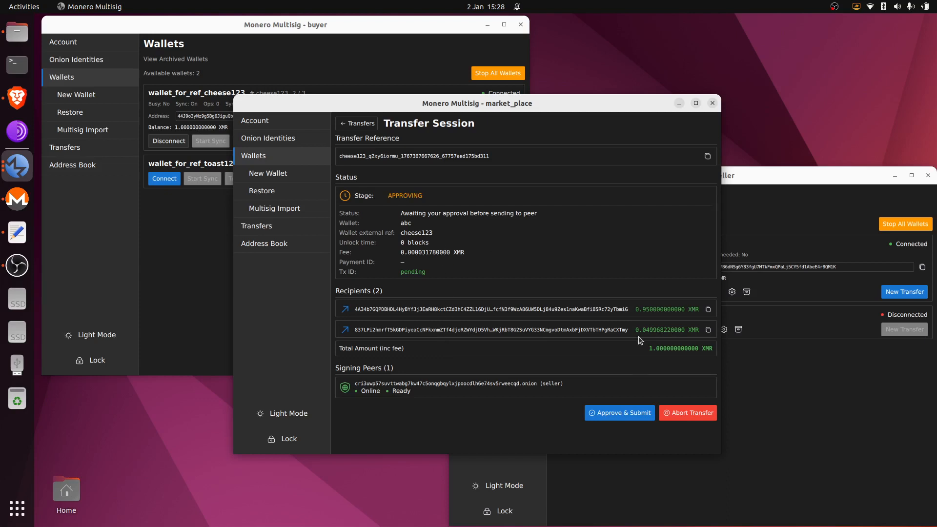
- Approve the wallet abc two-recipient transfer and send it to the seller for co-signing
click(621, 415)
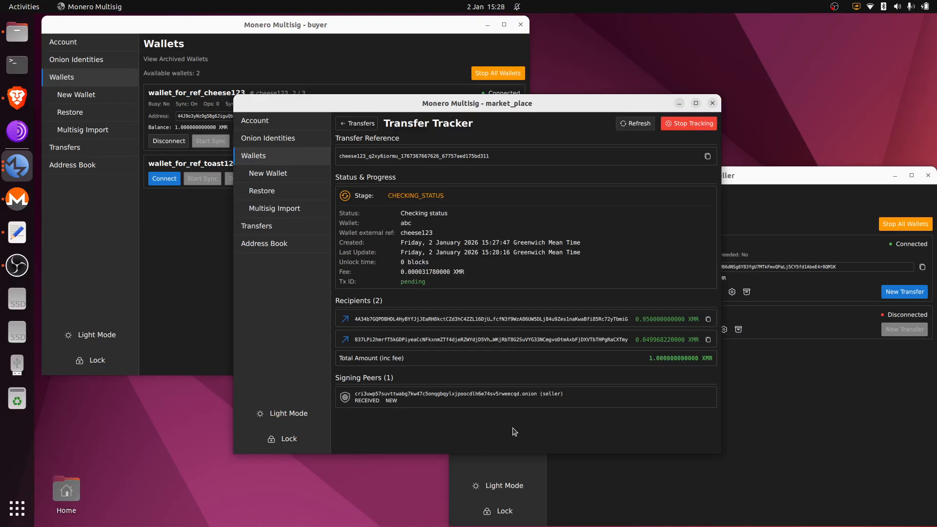
- In the seller's window, co-sign and broadcast the incoming abc transfer
click(803, 181)
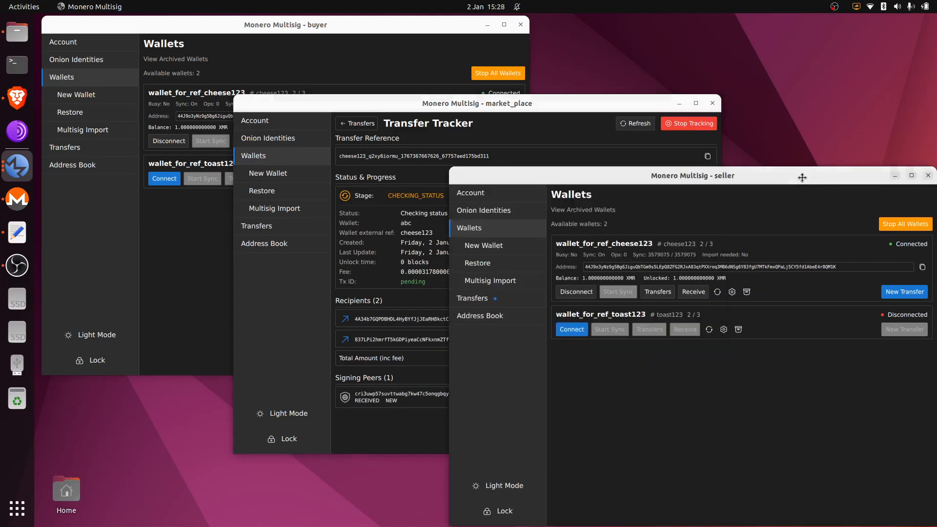
click(537, 299)
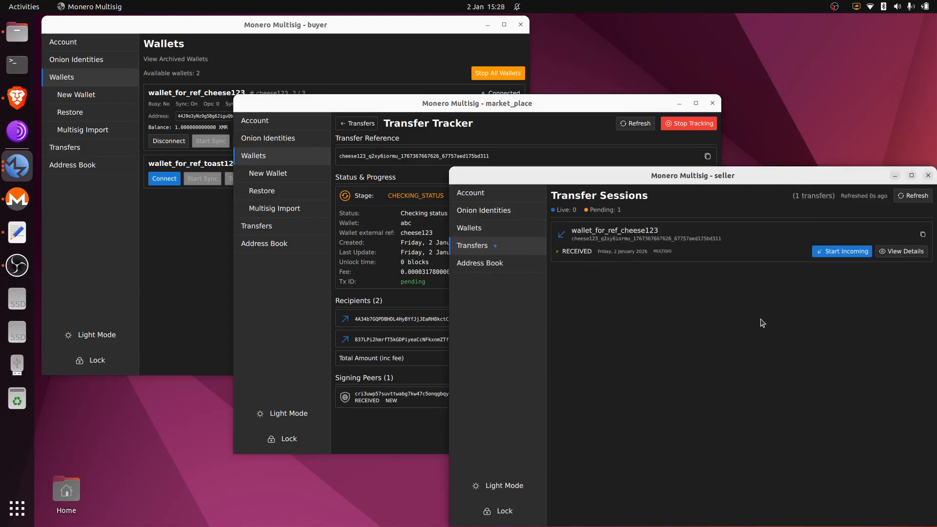
click(859, 252)
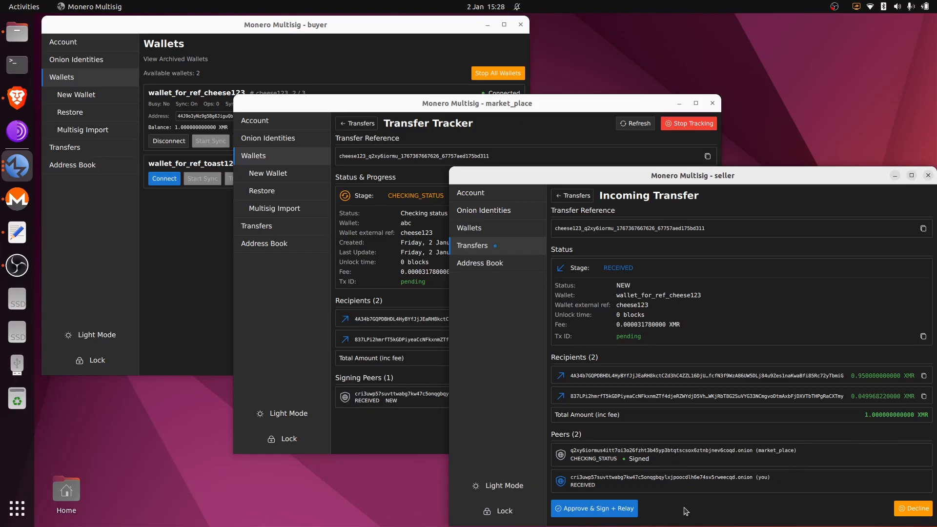
click(610, 510)
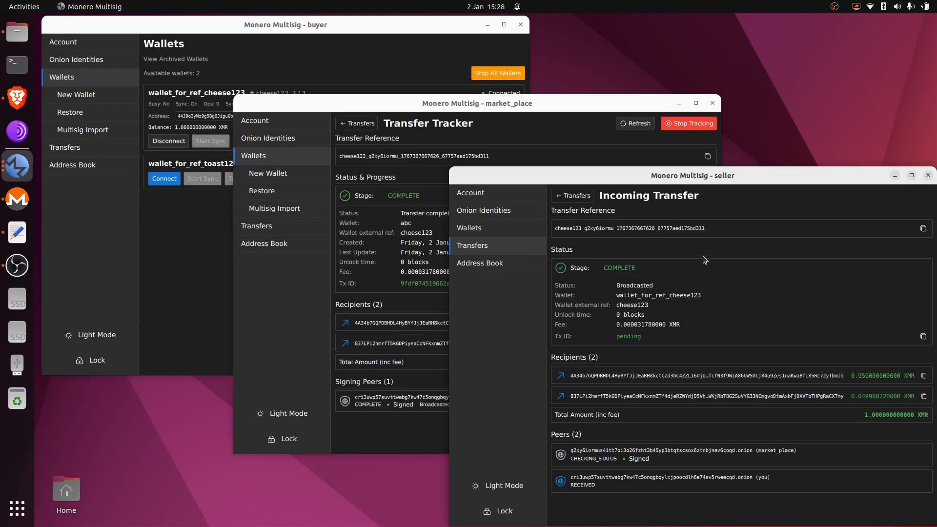
- Check the saved record of the completed transfer, then return to the market_place window
click(573, 196)
click(902, 249)
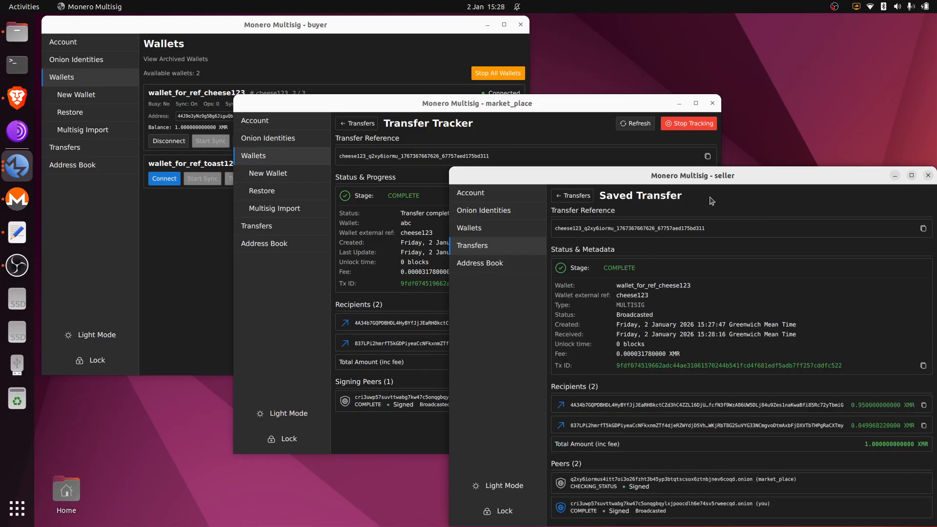
click(572, 161)
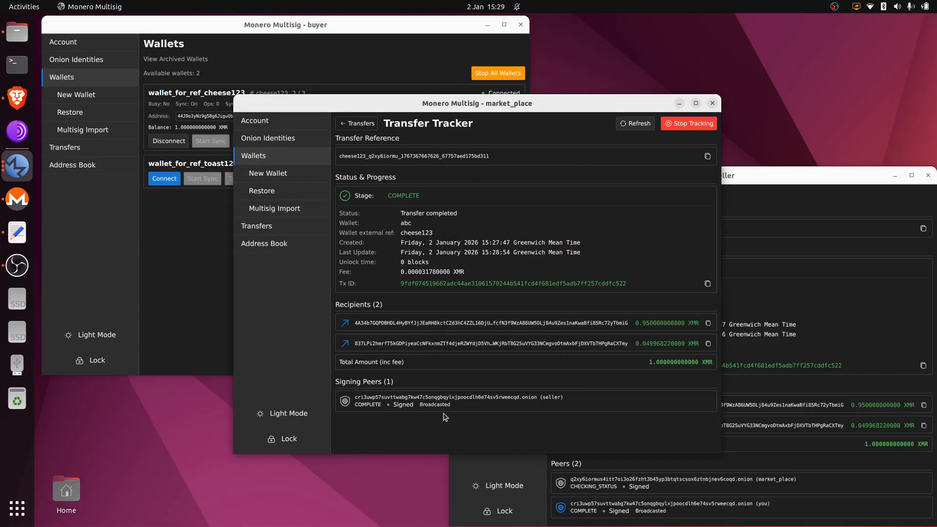
- Refresh the seller wallet's balance and review its transfer history
click(355, 124)
click(802, 210)
click(508, 230)
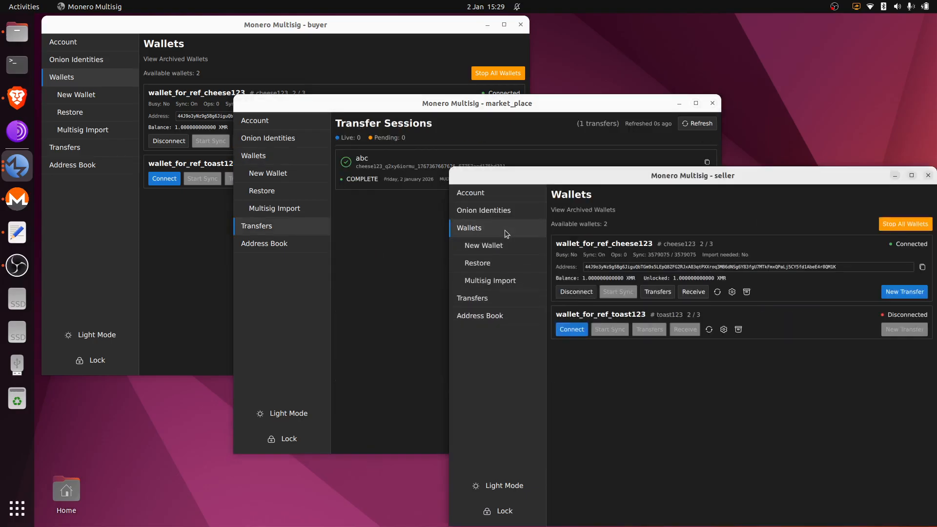
click(717, 292)
click(658, 291)
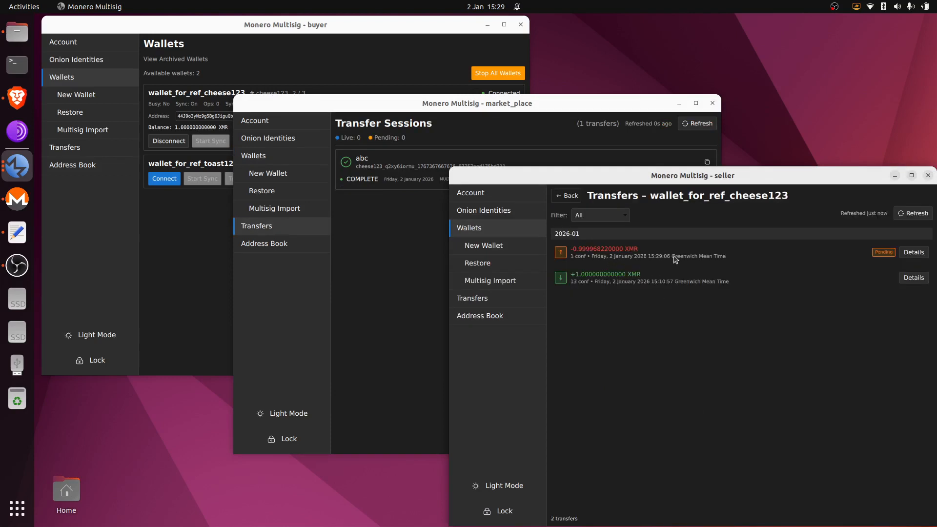
- Confirm wallet abc shows a zero balance and the outgoing -0.999968220000 XMR transfer
click(379, 210)
click(302, 155)
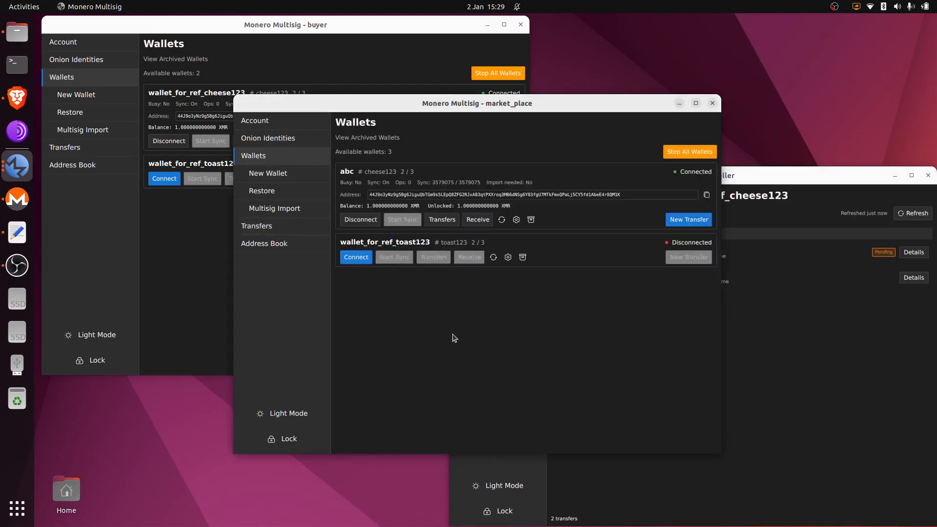
click(442, 219)
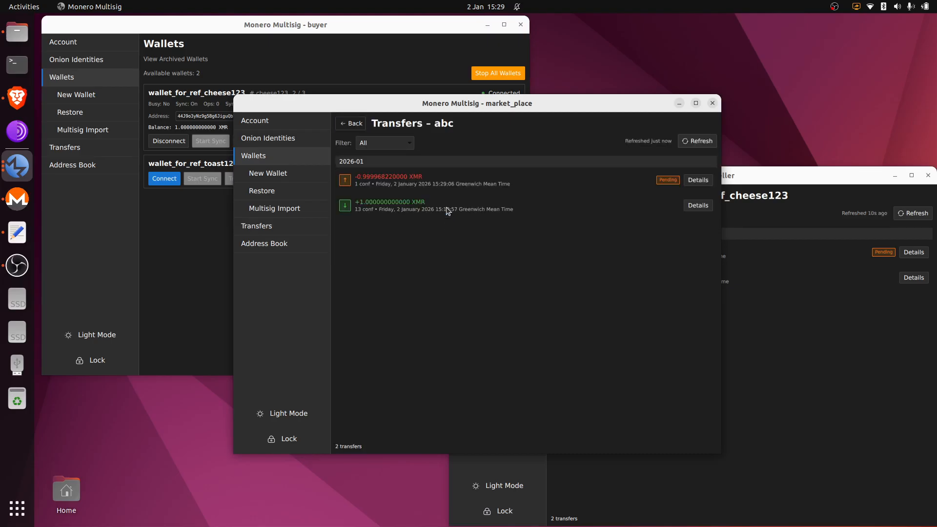
click(353, 124)
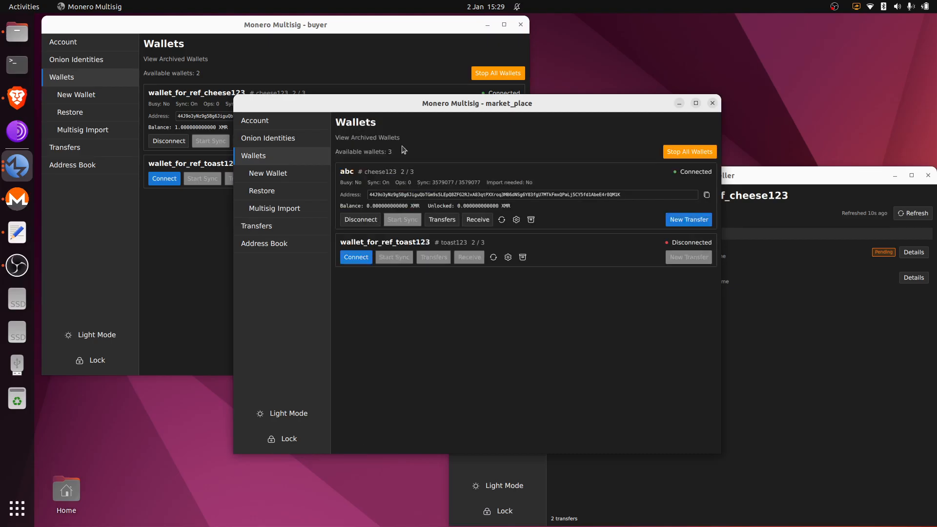
click(448, 221)
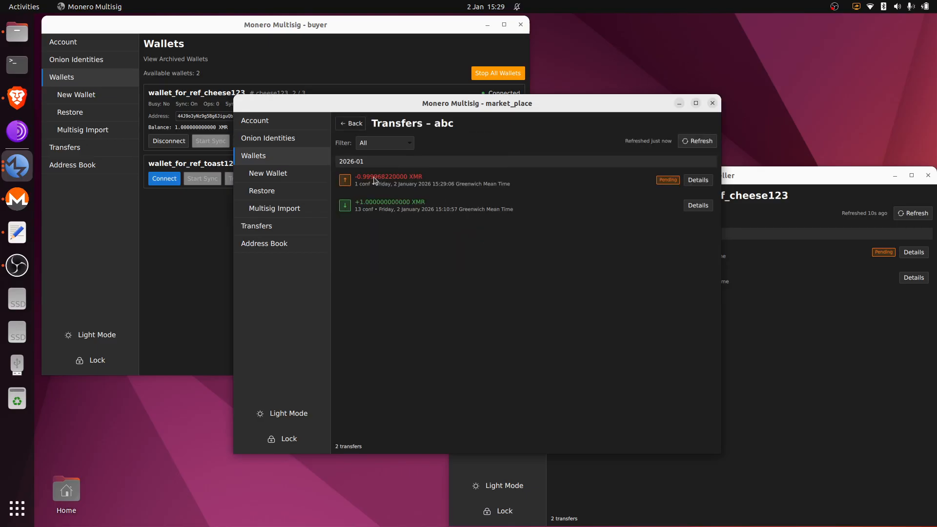
click(354, 124)
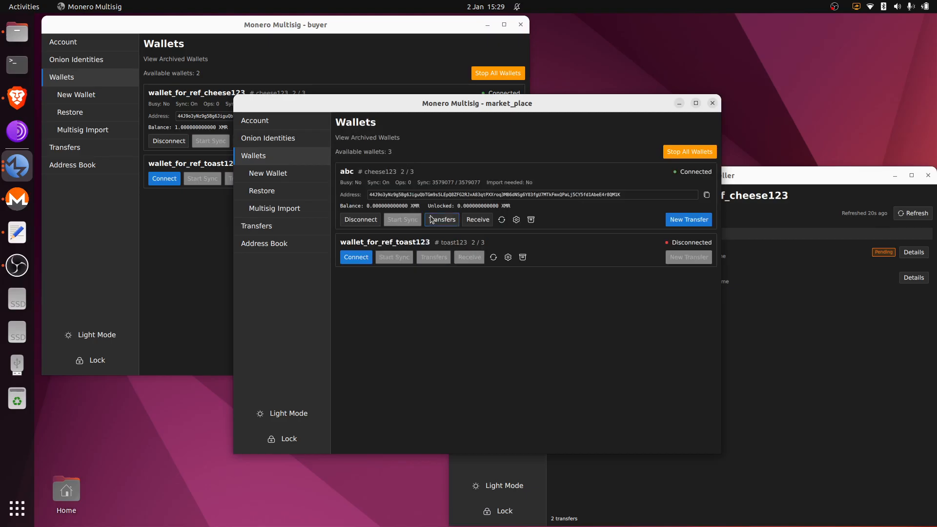
click(220, 228)
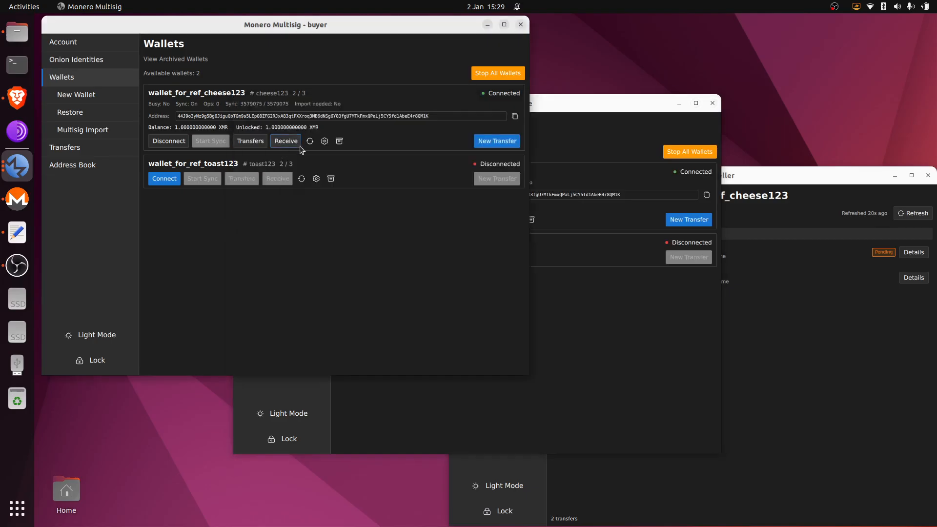
click(605, 332)
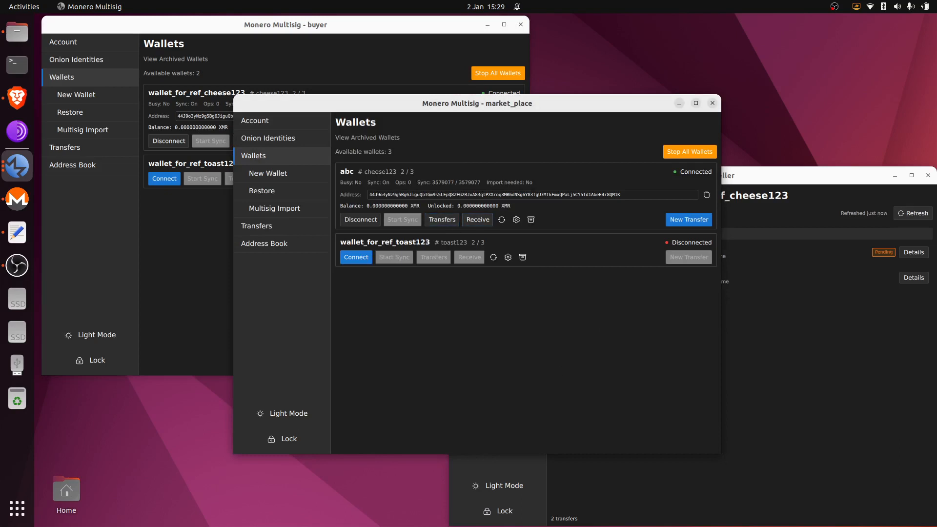